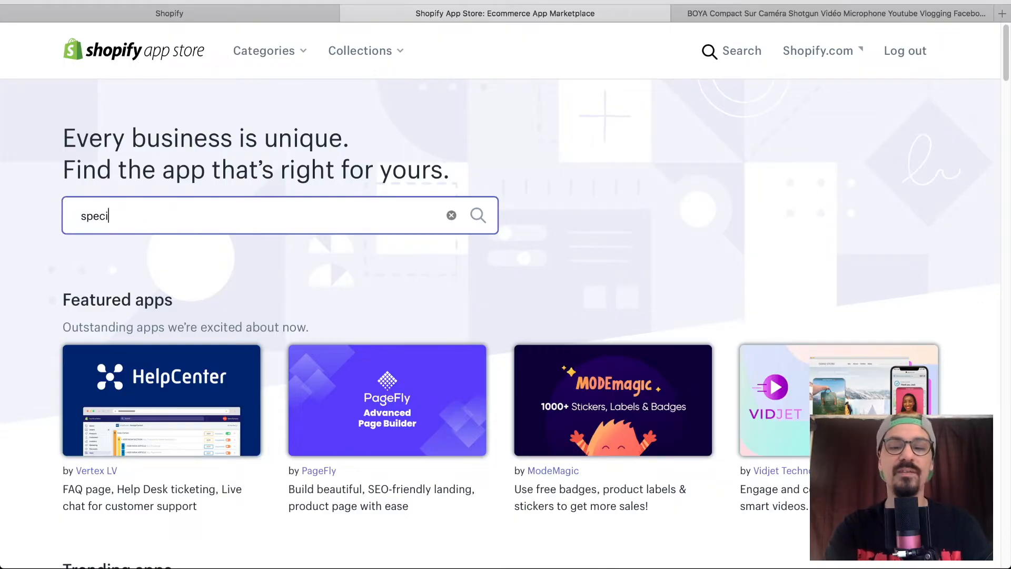
# - Search the app store for "specify" and add the Specify - Product Features app, allowing its cookies
pyautogui.write('fy')
pyautogui.press('Return')
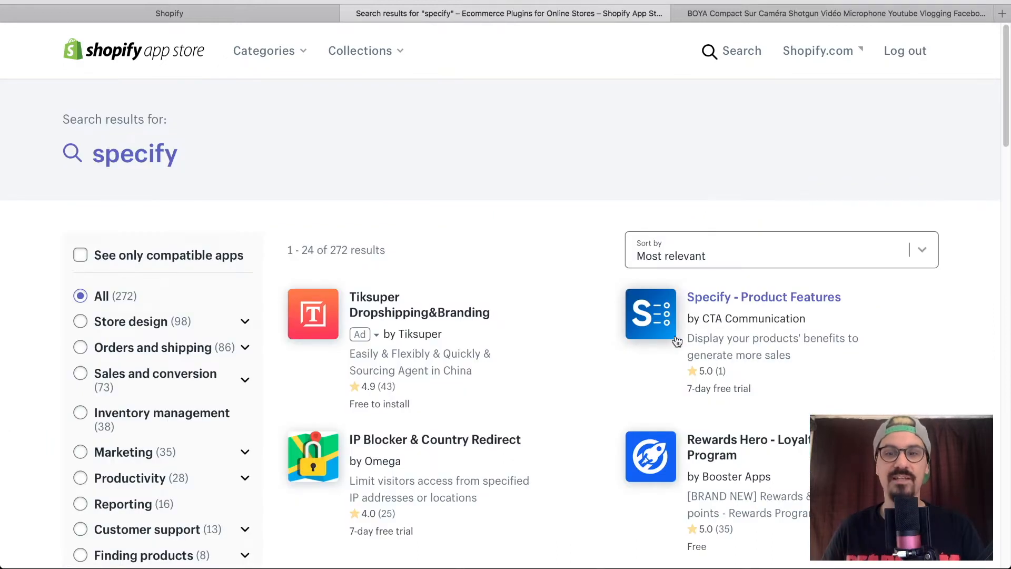
pyautogui.click(736, 352)
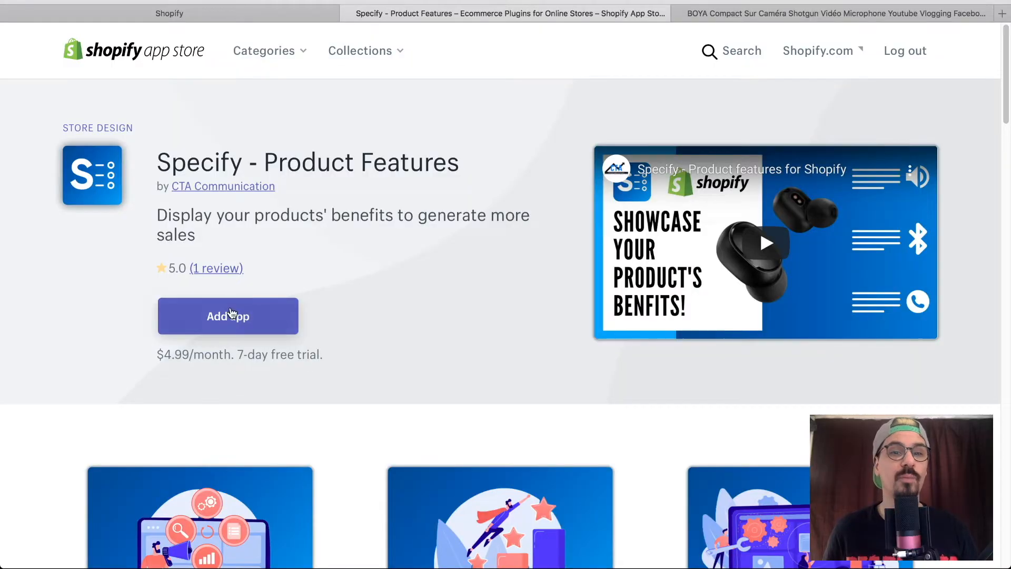
pyautogui.click(228, 317)
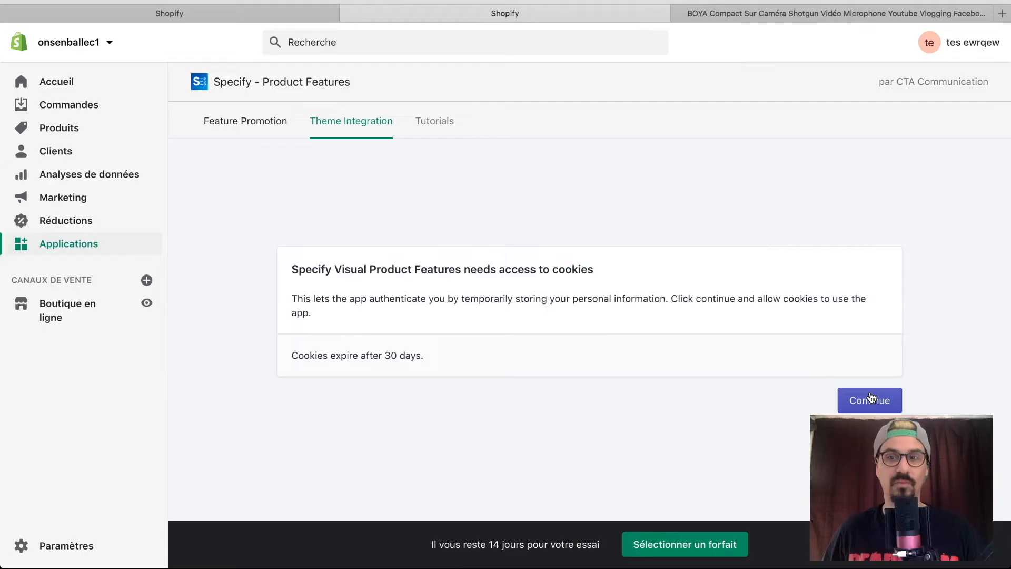
pyautogui.click(864, 399)
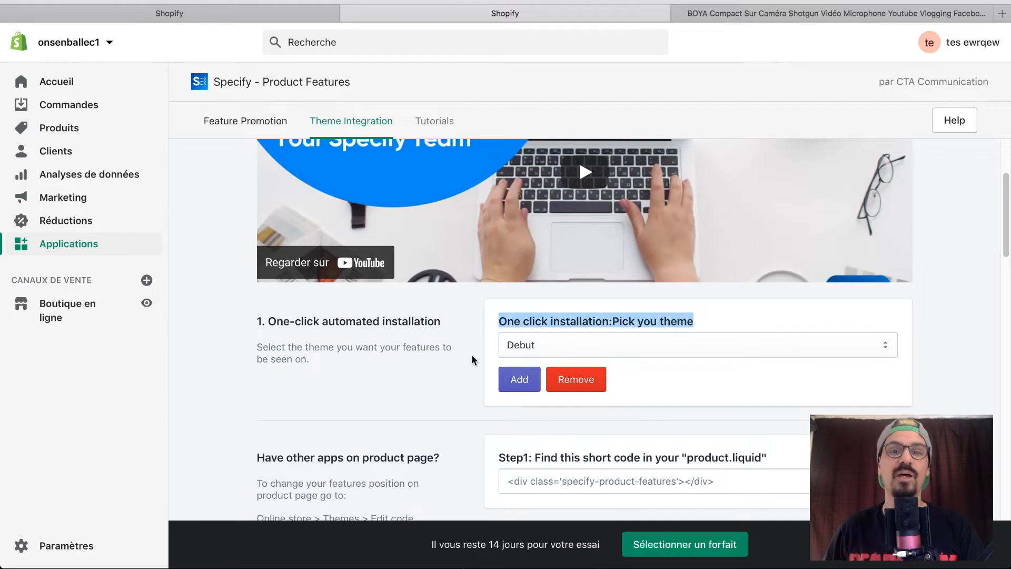
# - Add the product features to the Debut theme with the one-click installation and review the instructions for repositioning the code
pyautogui.click(529, 340)
pyautogui.click(503, 386)
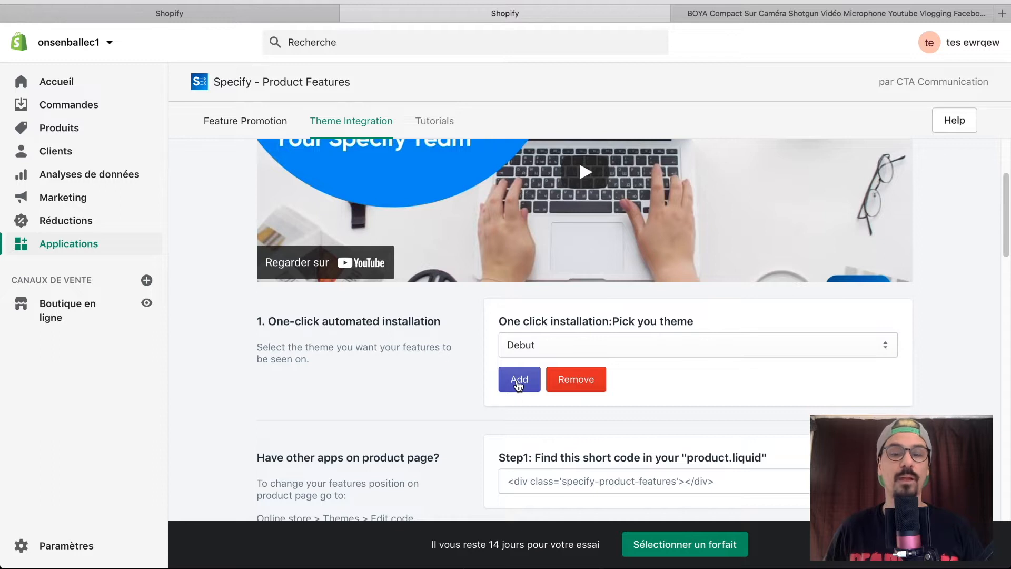
pyautogui.click(518, 385)
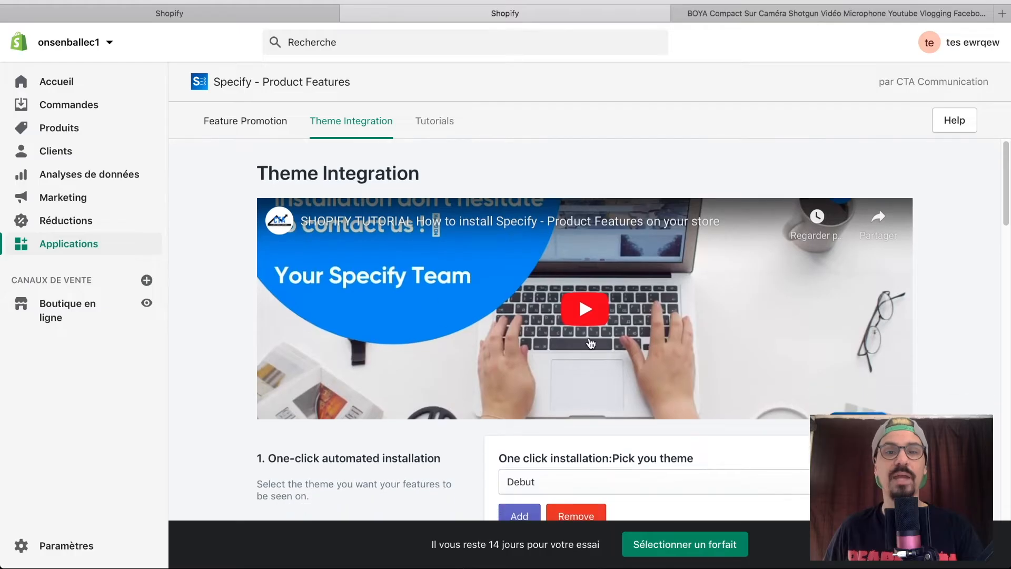
pyautogui.scroll(-12, 448, 331)
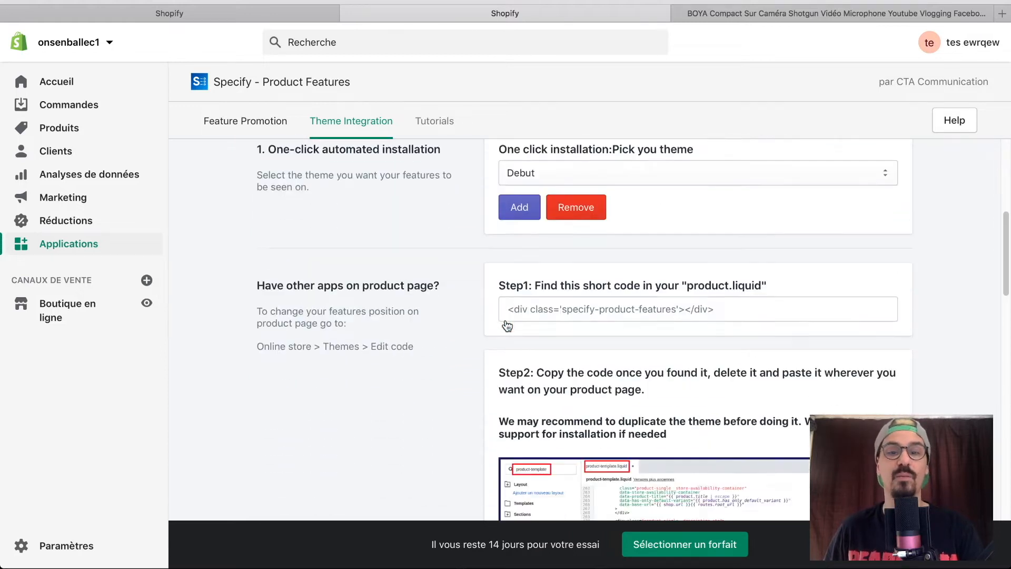
pyautogui.scroll(12, 437, 274)
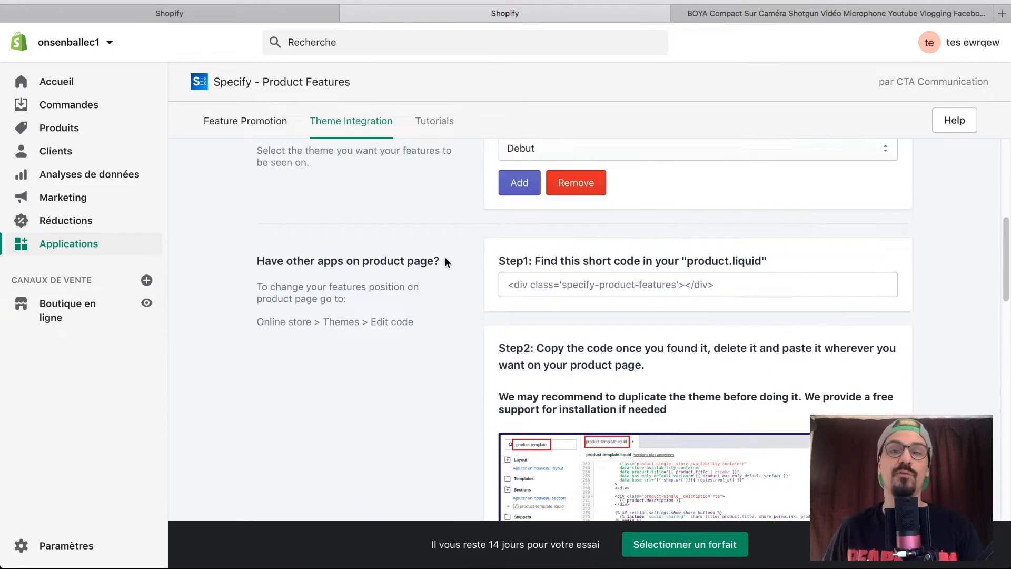
pyautogui.scroll(-10, 442, 287)
pyautogui.scroll(-4, 441, 287)
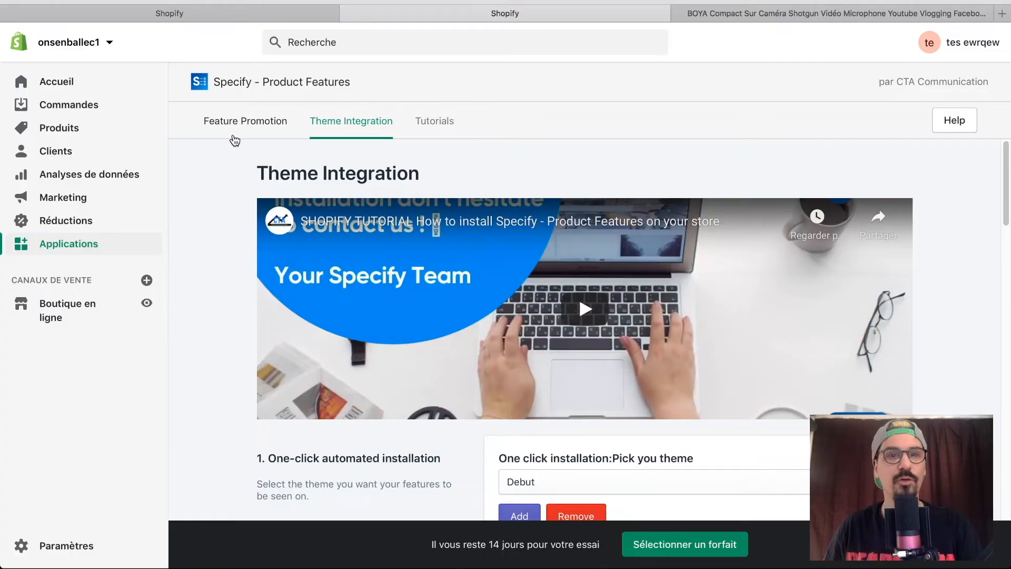
# - Create a new product titled "Fiche produit normale"
pyautogui.click(68, 132)
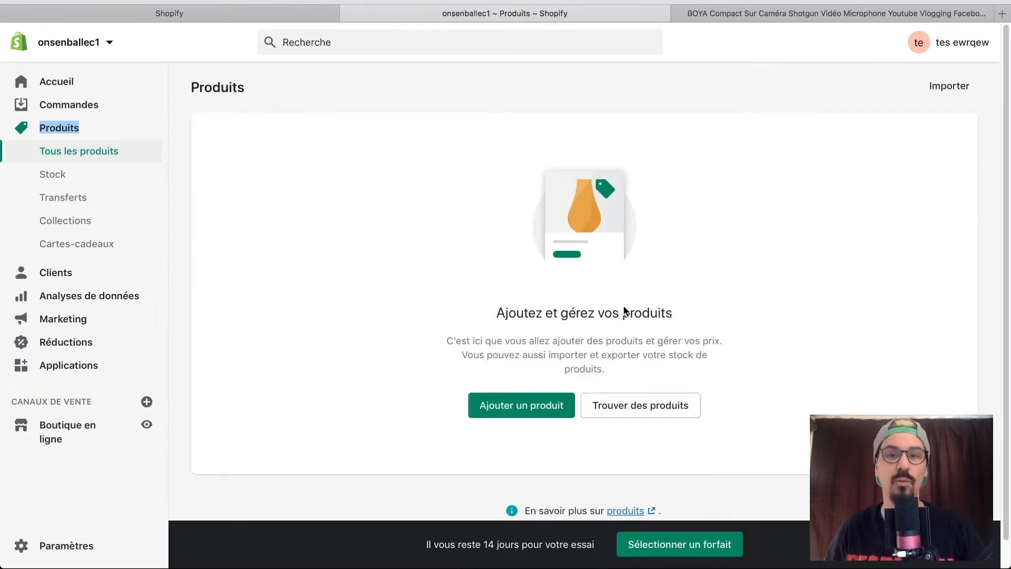
pyautogui.click(531, 416)
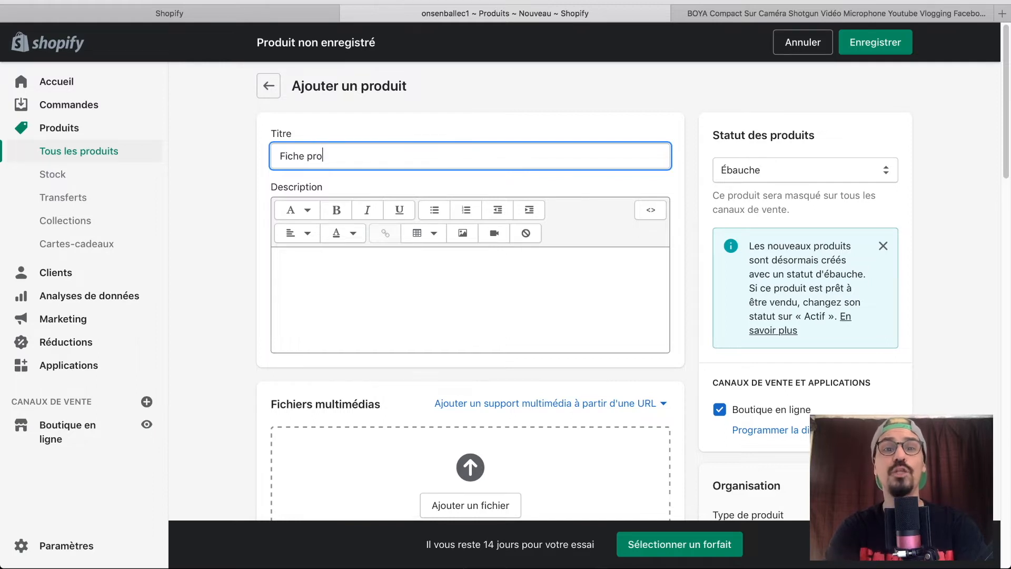
# - Copy the "À propos de cet article" bullet points from the BOYA microphone page into the new product's description
pyautogui.click(694, 20)
pyautogui.scroll(-3, 598, 268)
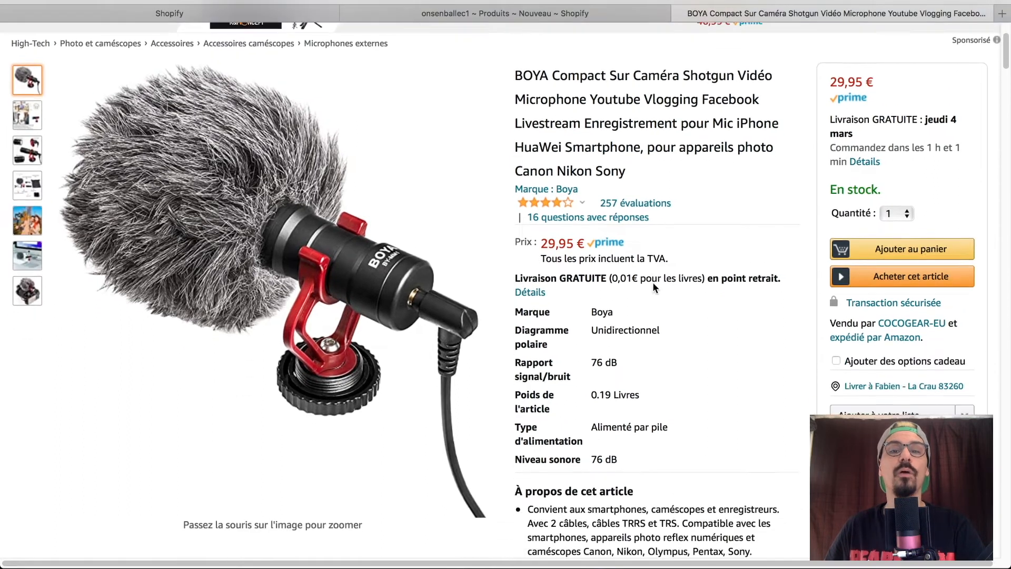
pyautogui.scroll(2, 636, 285)
pyautogui.scroll(-7, 634, 284)
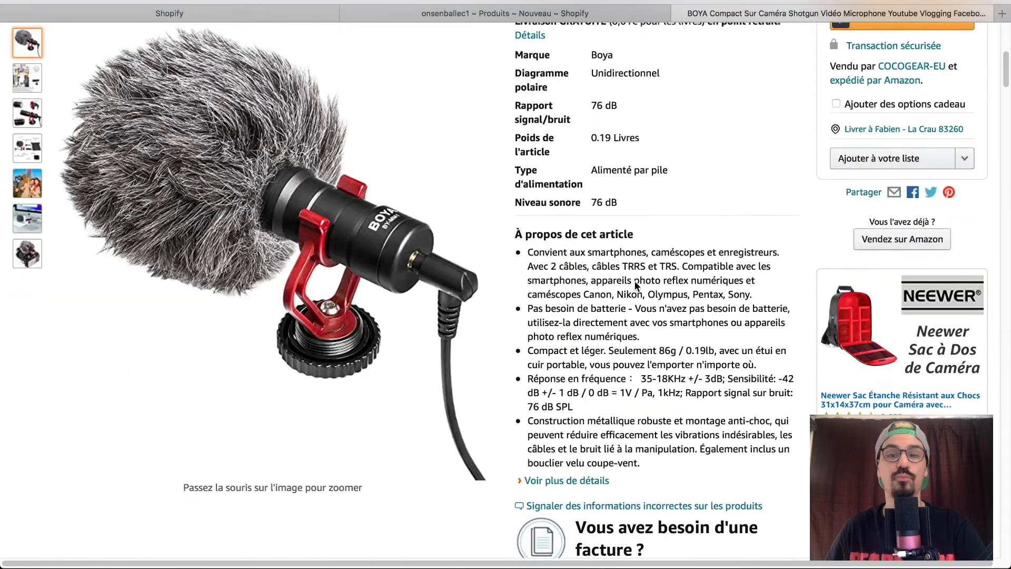
pyautogui.moveTo(660, 416)
pyautogui.mouseDown()
pyautogui.moveTo(522, 329)
pyautogui.moveTo(516, 202)
pyautogui.moveTo(574, 358)
pyautogui.moveTo(655, 413)
pyautogui.mouseUp()
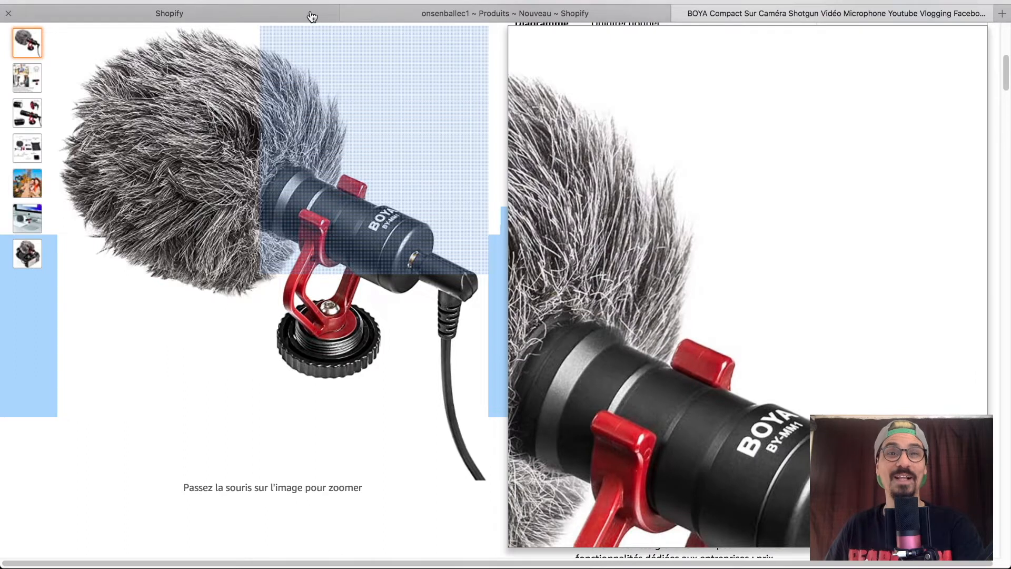
pyautogui.click(312, 17)
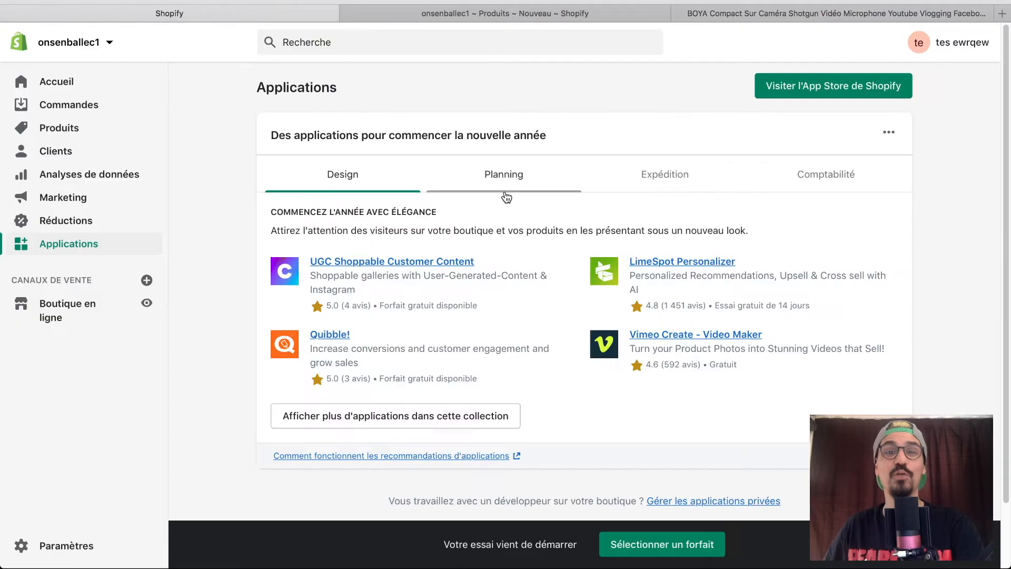
pyautogui.click(454, 16)
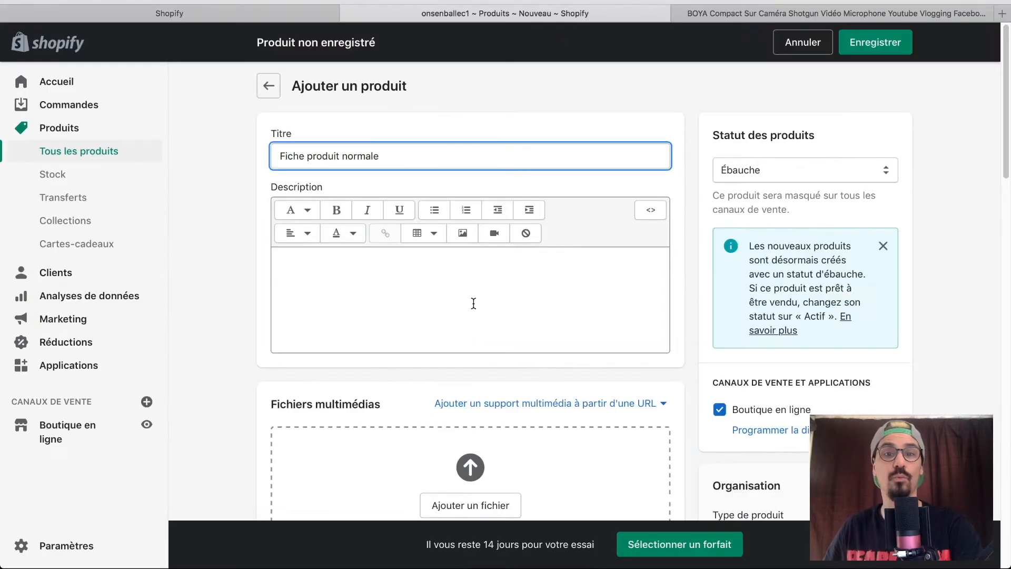
pyautogui.click(466, 300)
pyautogui.hotkey('ctrl', 'v')
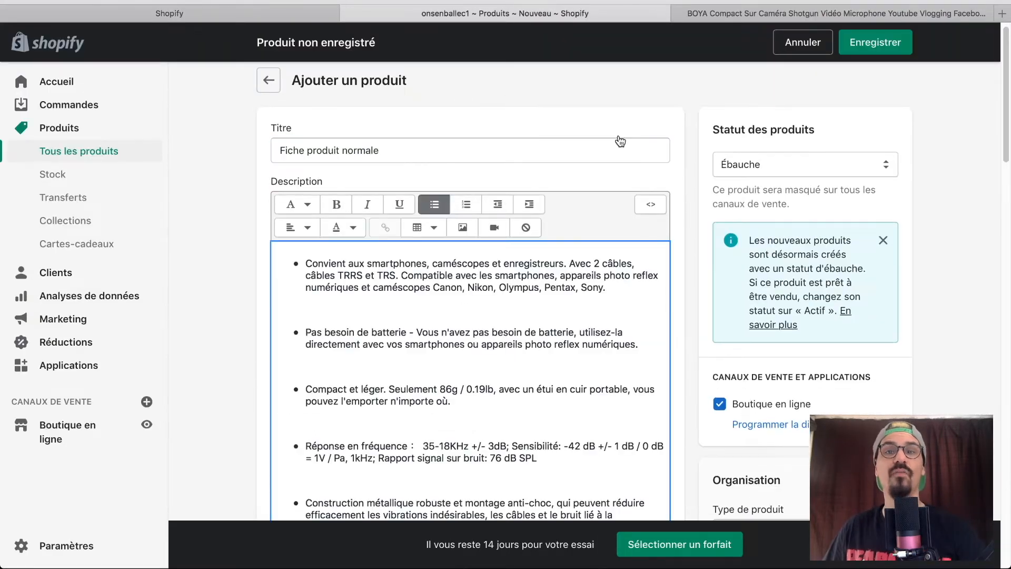
# - Add the microphone page's photo of the couple with the camera stabilizer to the product and set its price to 87 €
pyautogui.click(731, 16)
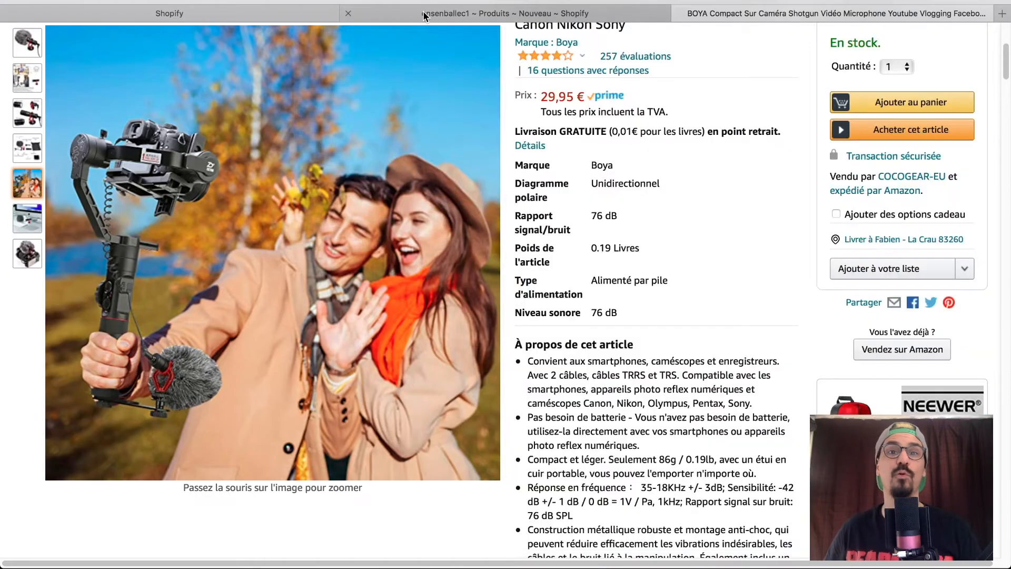
pyautogui.click(428, 12)
pyautogui.scroll(-3, 463, 156)
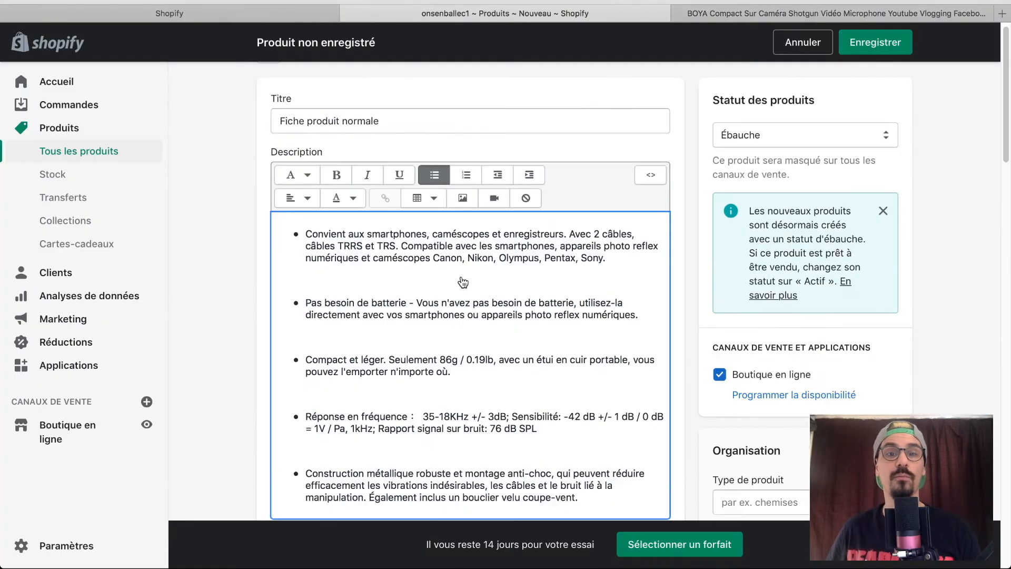
pyautogui.scroll(-5, 252, 383)
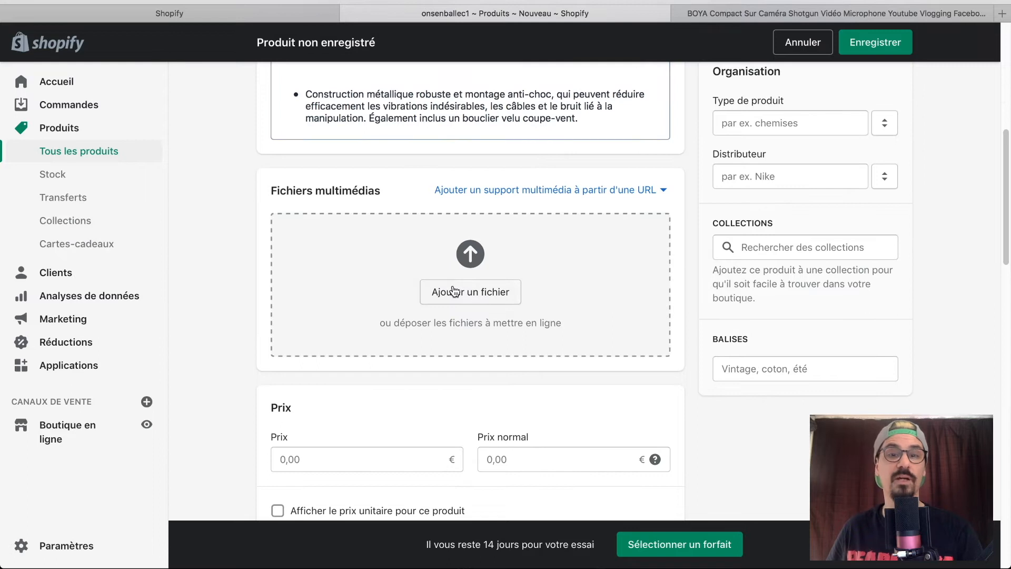
pyautogui.scroll(-2, 335, 445)
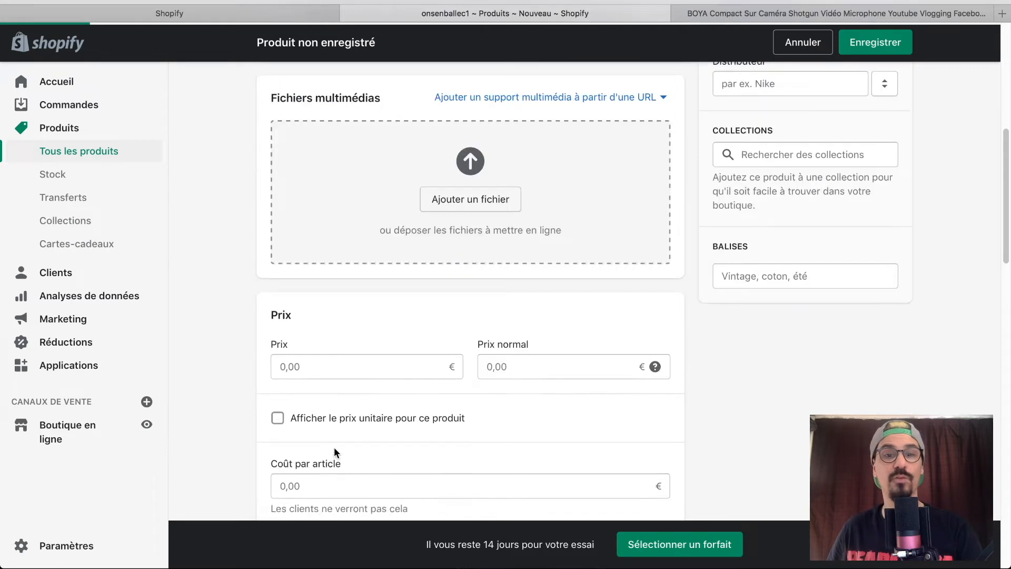
pyautogui.scroll(10, 258, 363)
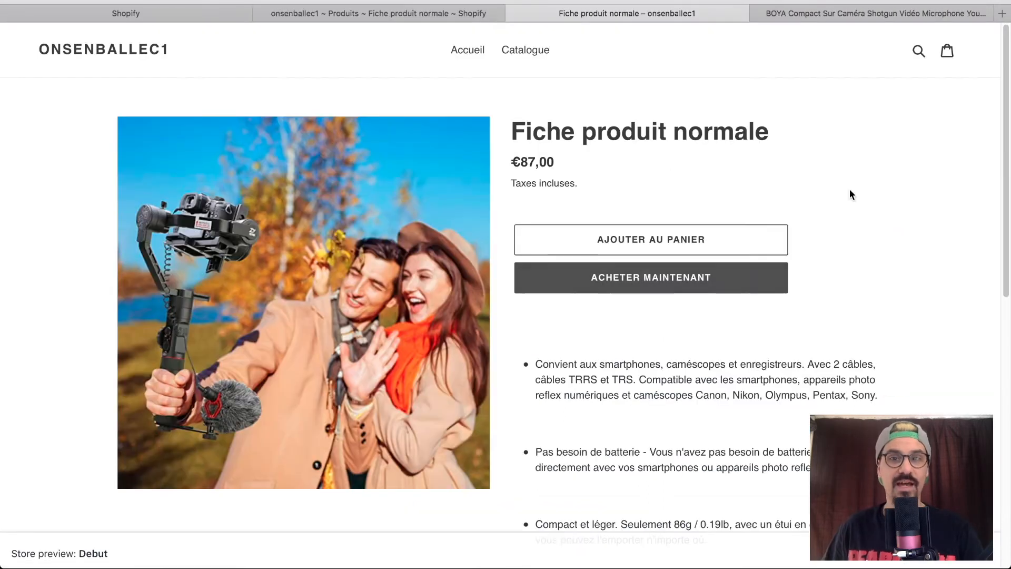
# - Examine the product's store preview, including the full description and the message text beneath the sharing links
pyautogui.scroll(-3, 849, 188)
pyautogui.scroll(-2, 850, 195)
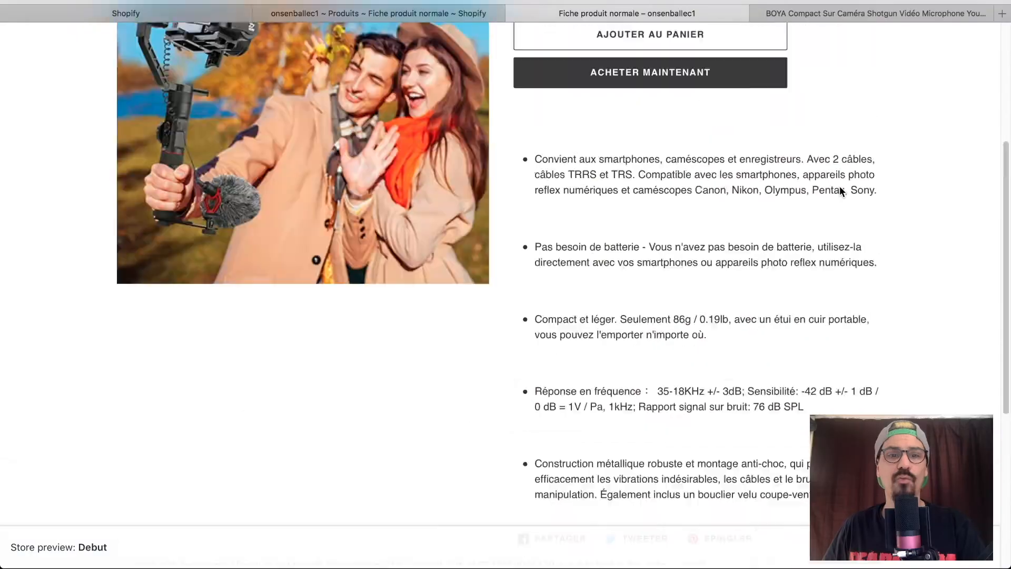
pyautogui.scroll(-2, 754, 207)
pyautogui.scroll(-1, 115, 470)
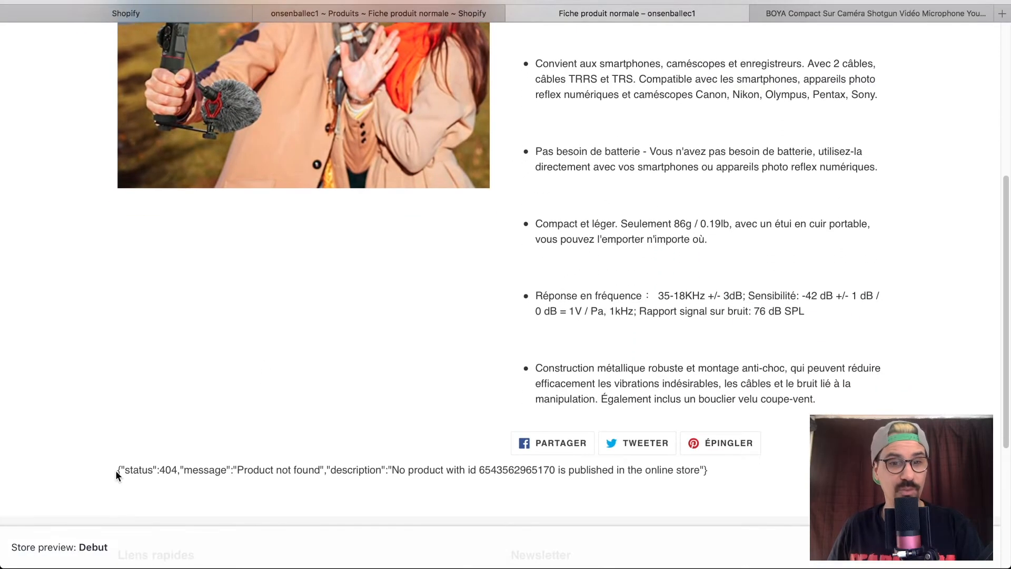
pyautogui.moveTo(119, 470); pyautogui.dragTo(355, 468)
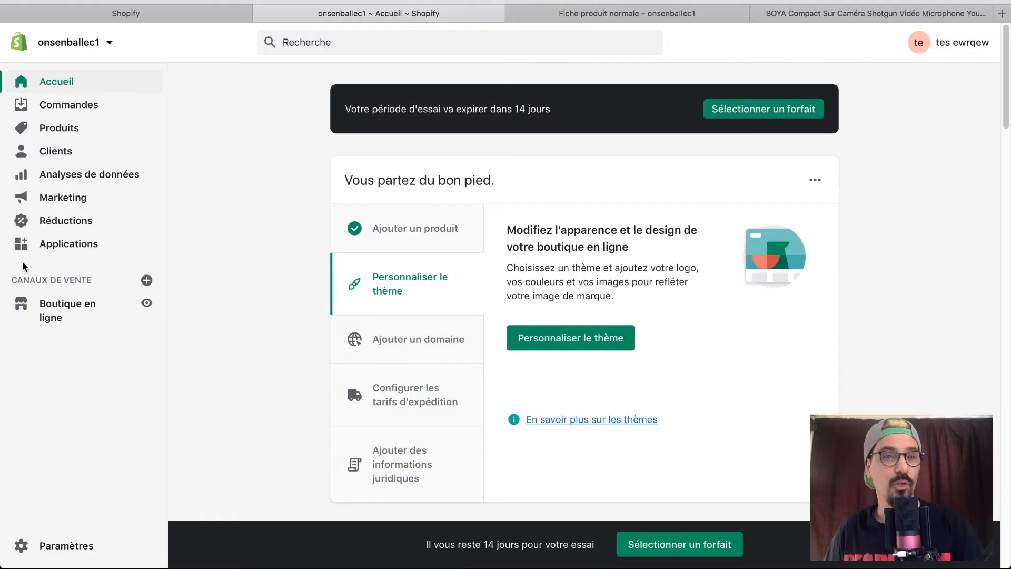
# - Open the Specify - Product Features app and start a new feature promotion
pyautogui.click(70, 245)
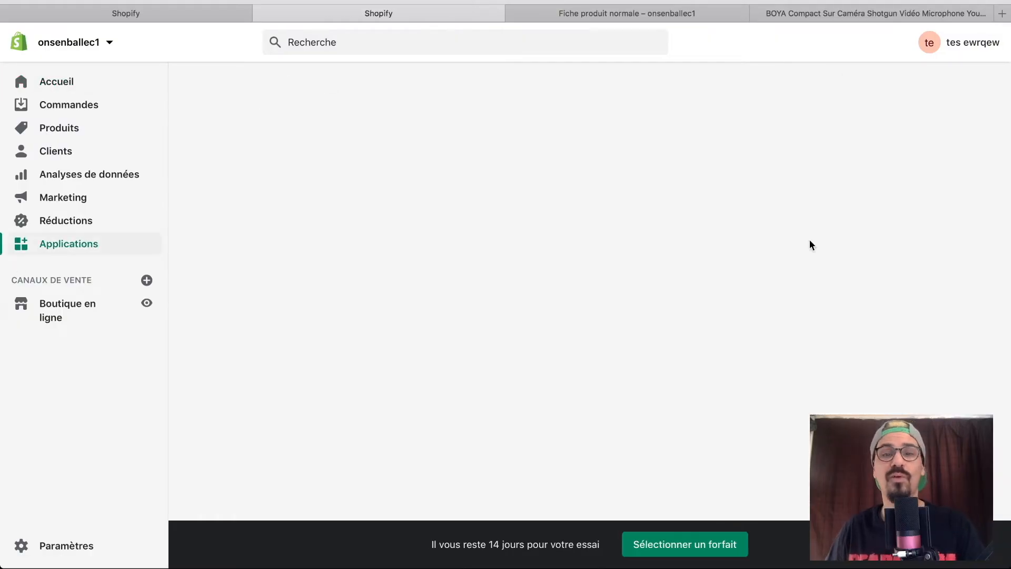
pyautogui.click(368, 206)
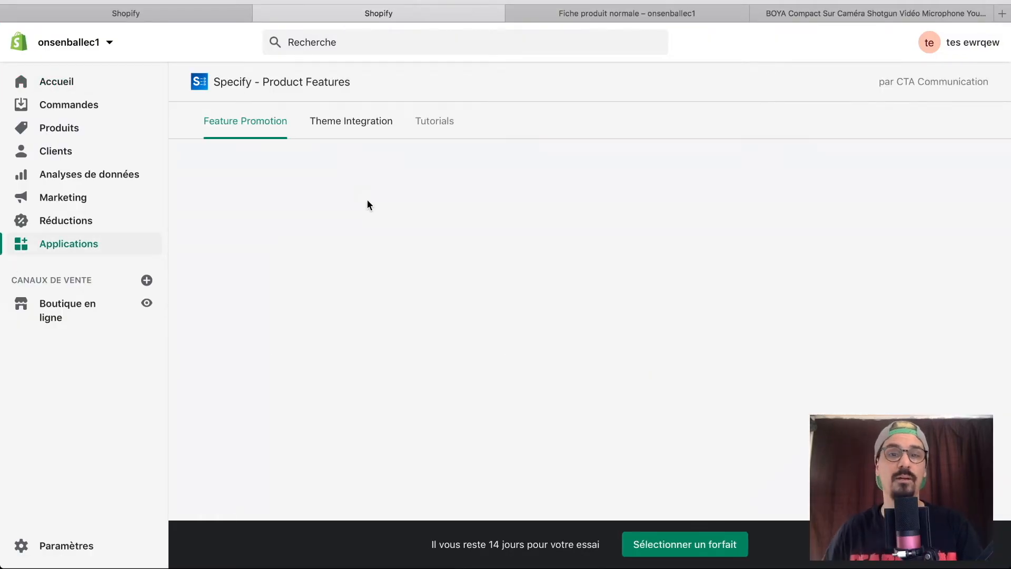
pyautogui.click(861, 410)
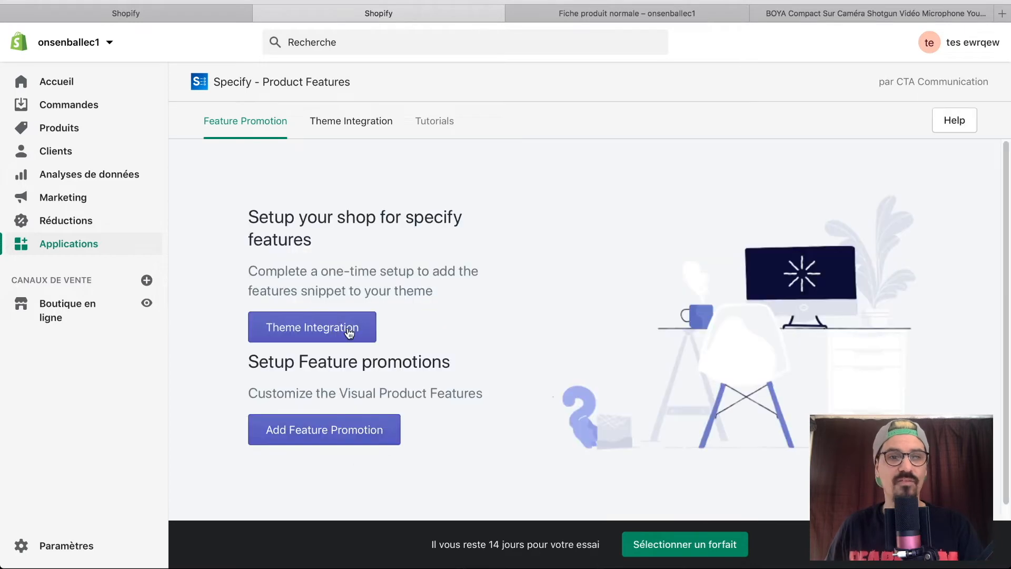
pyautogui.click(343, 437)
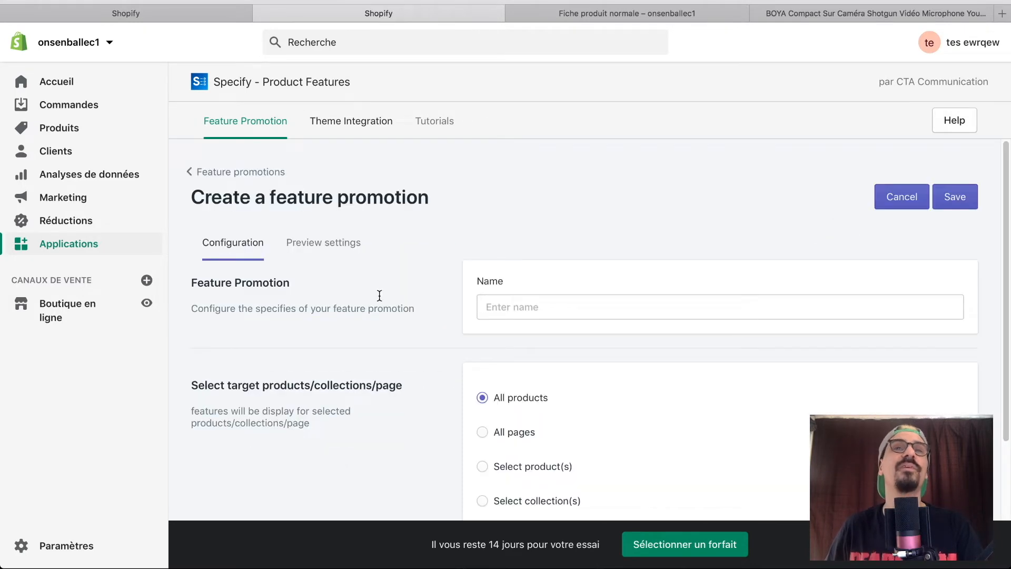
# - Name the feature promotion "N'importe quoi" and target it to selected products
pyautogui.scroll(-2, 378, 296)
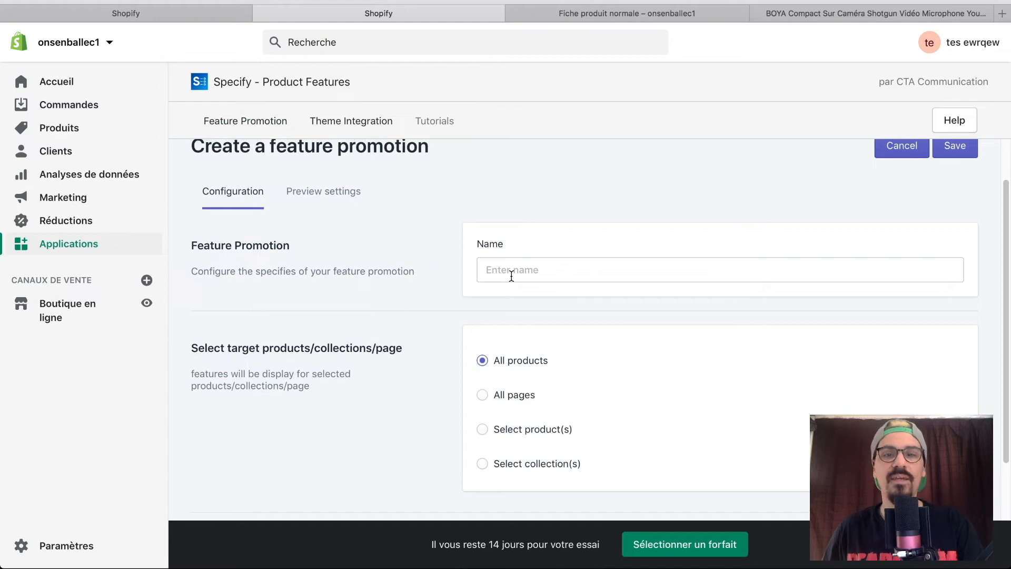
pyautogui.write("N'im")
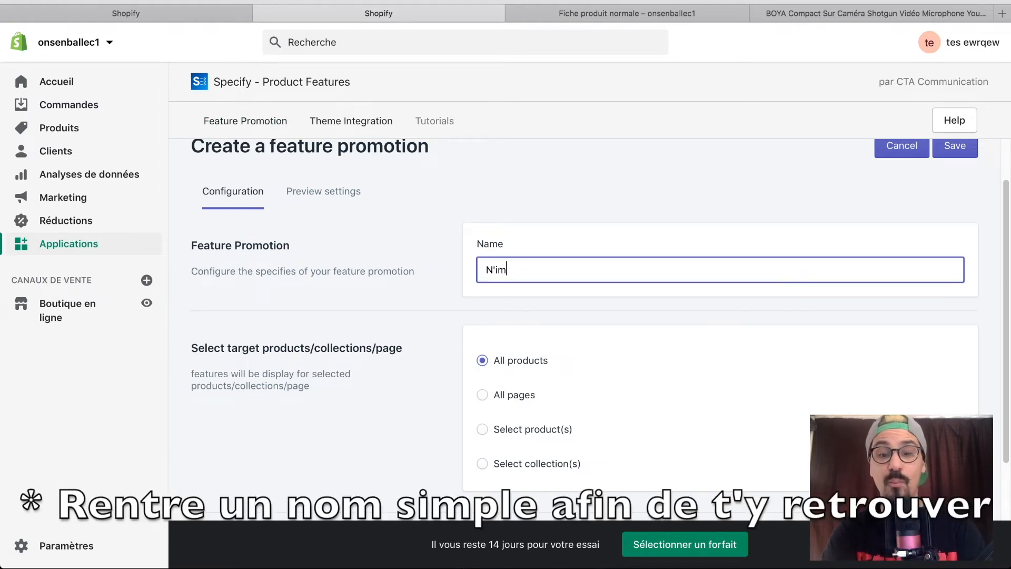
pyautogui.write('porte quoi')
pyautogui.scroll(-2, 408, 299)
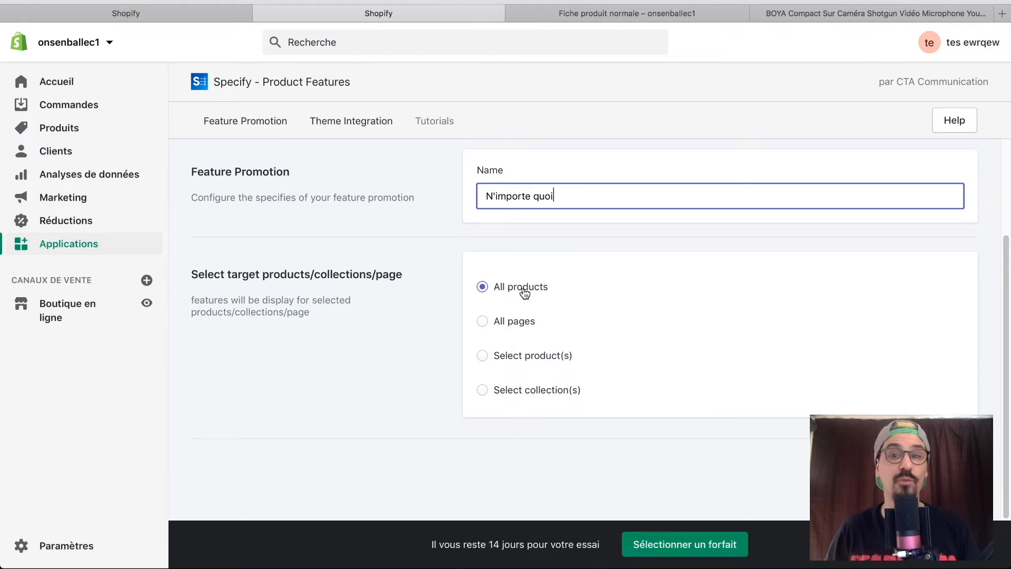
pyautogui.click(498, 362)
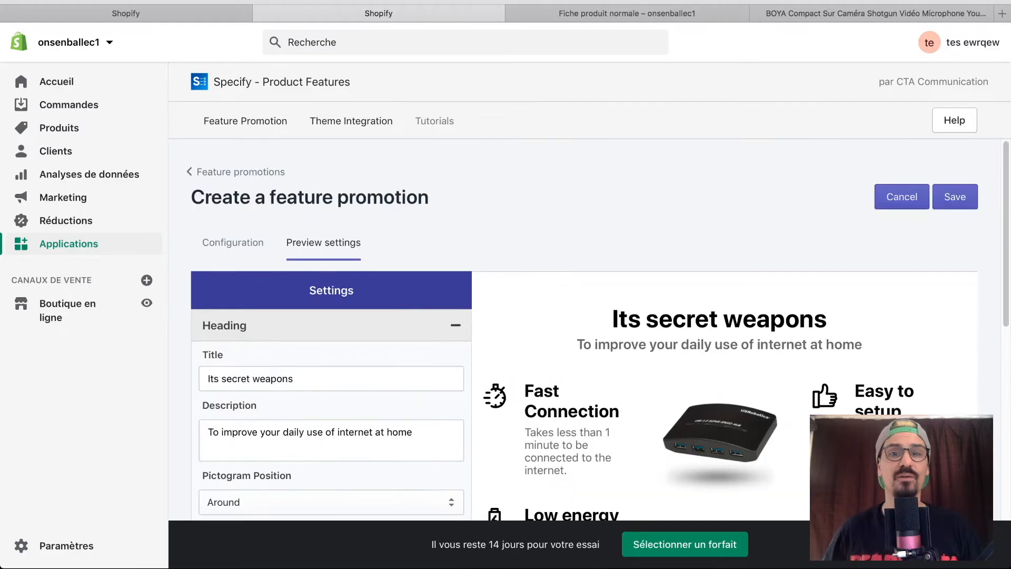
# - Replace the heading's sample image with the microphone screenshot "Capture d'écran 2021-03-01 à 11.57.56" from the Bureau folder
pyautogui.scroll(-3, 653, 274)
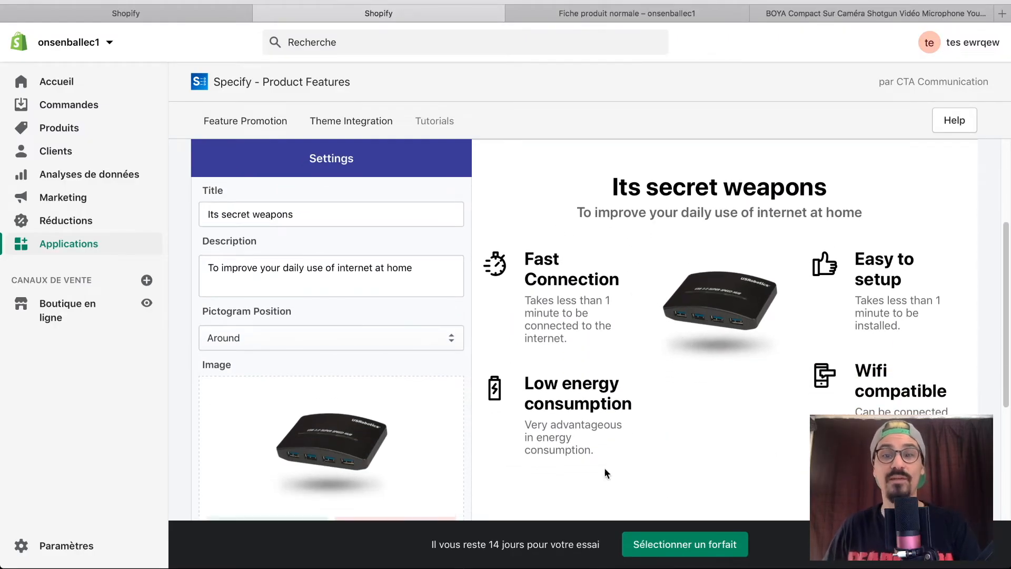
pyautogui.scroll(-1, 697, 388)
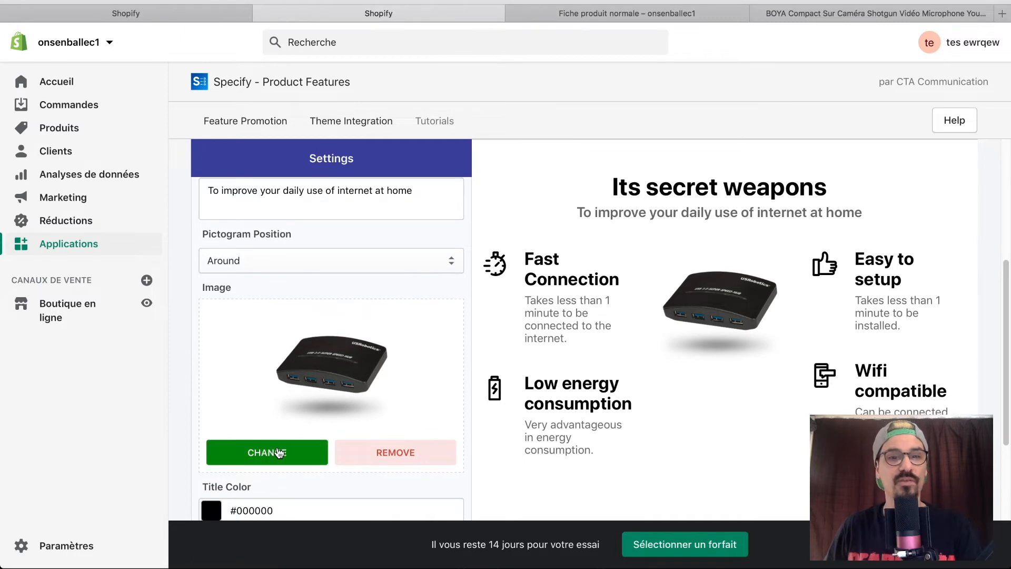
pyautogui.click(278, 452)
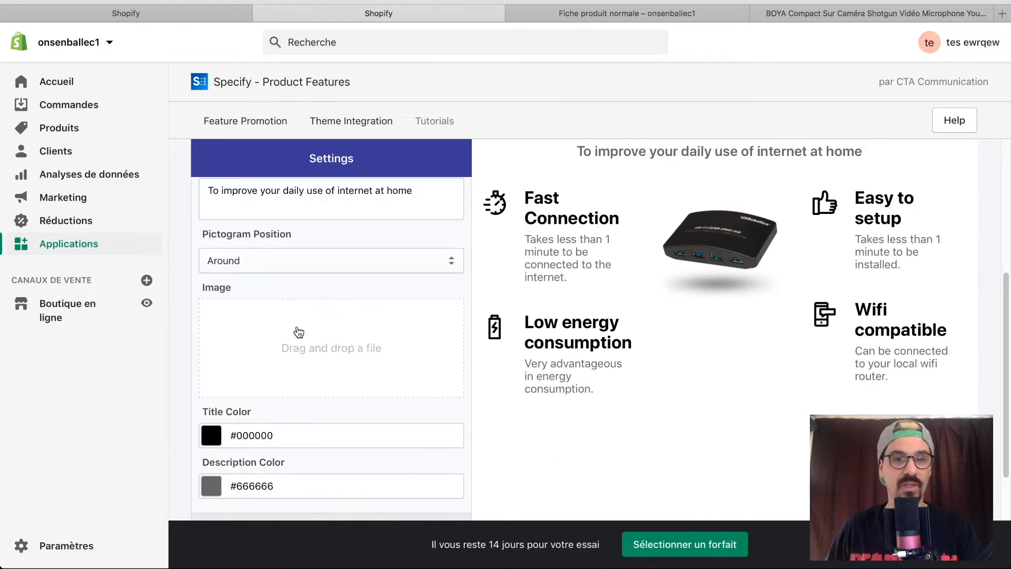
pyautogui.click(340, 339)
pyautogui.click(441, 103)
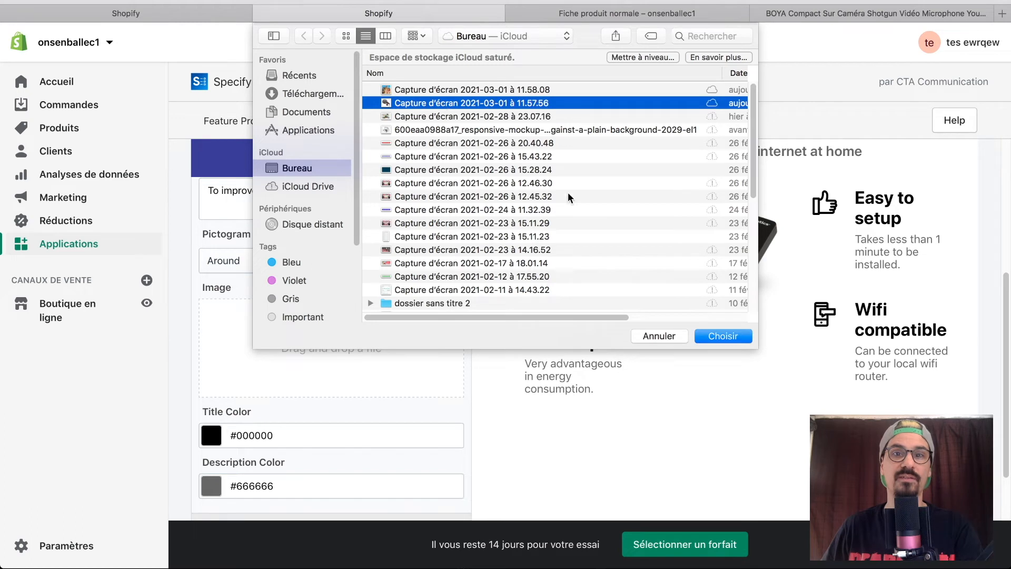
pyautogui.click(721, 335)
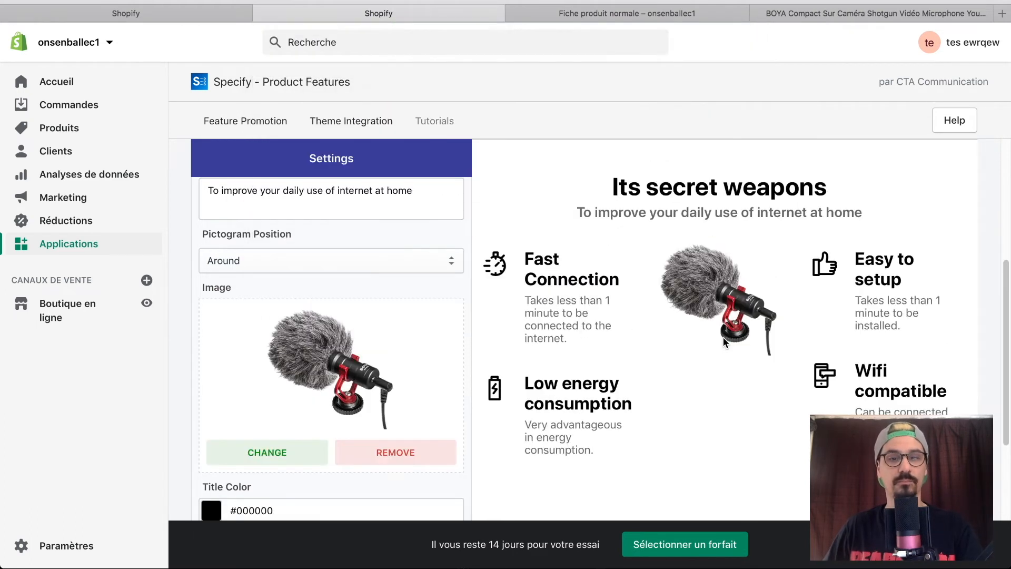
# - Open the pictogram settings and change the "Fast Connection" pictogram's title to "Yolo"
pyautogui.scroll(-3, 533, 324)
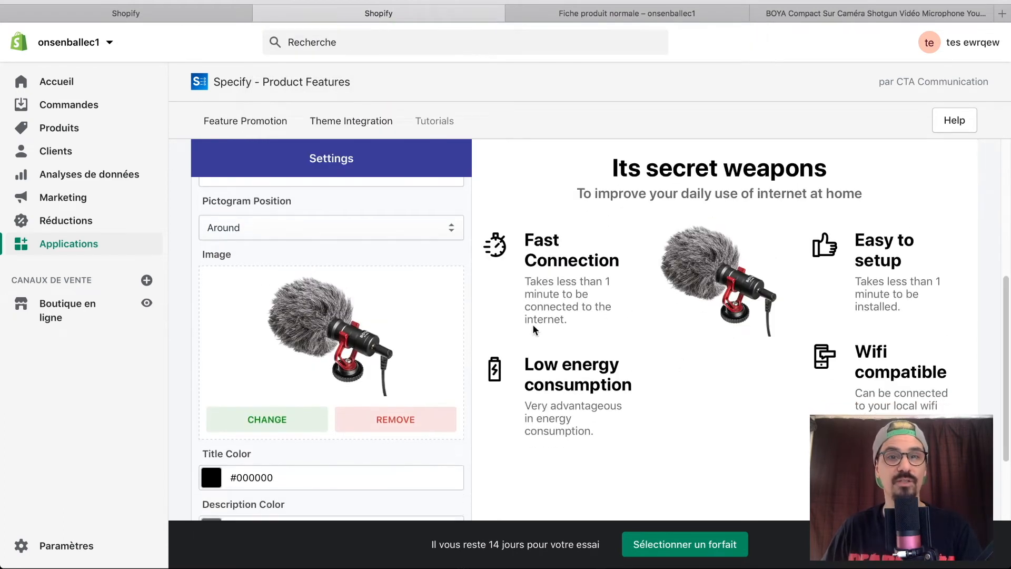
pyautogui.scroll(5, 442, 290)
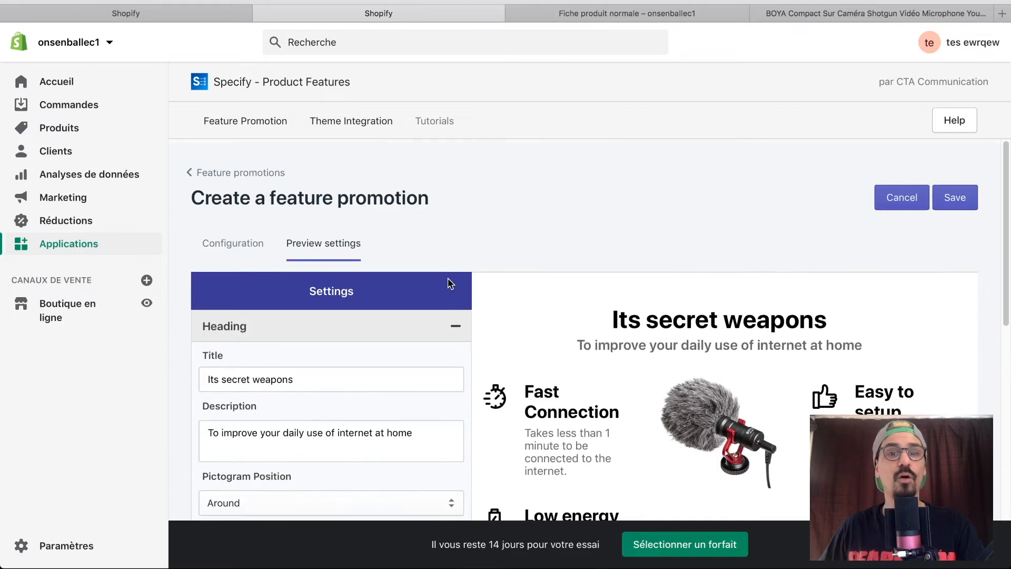
pyautogui.click(453, 328)
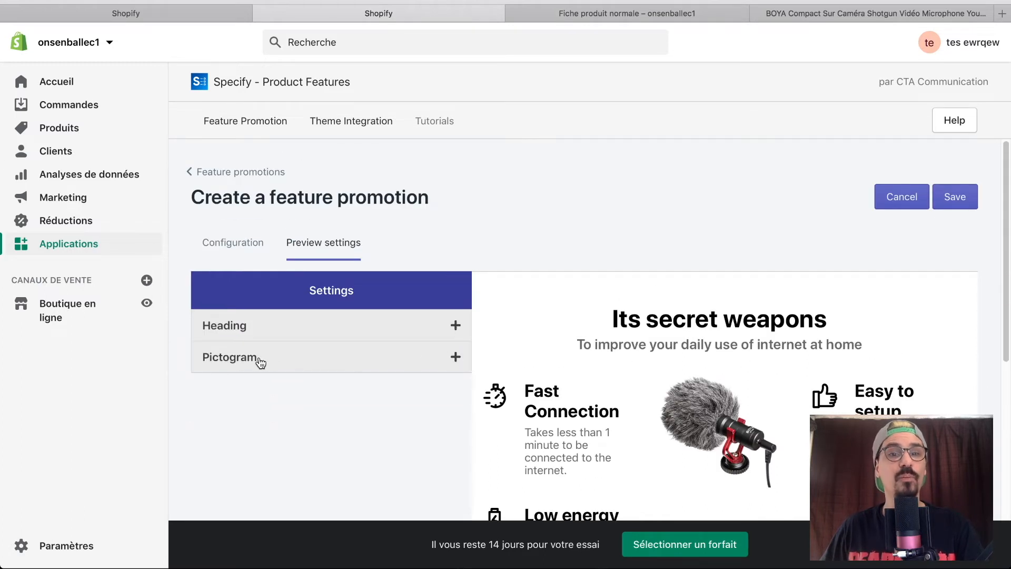
pyautogui.click(456, 363)
pyautogui.scroll(-2, 479, 335)
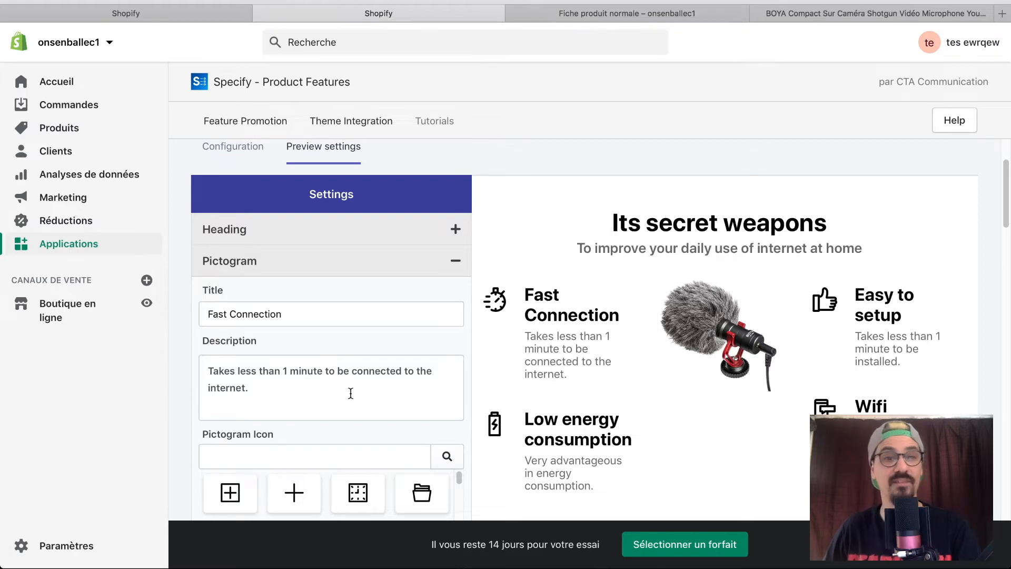
pyautogui.scroll(-1, 295, 316)
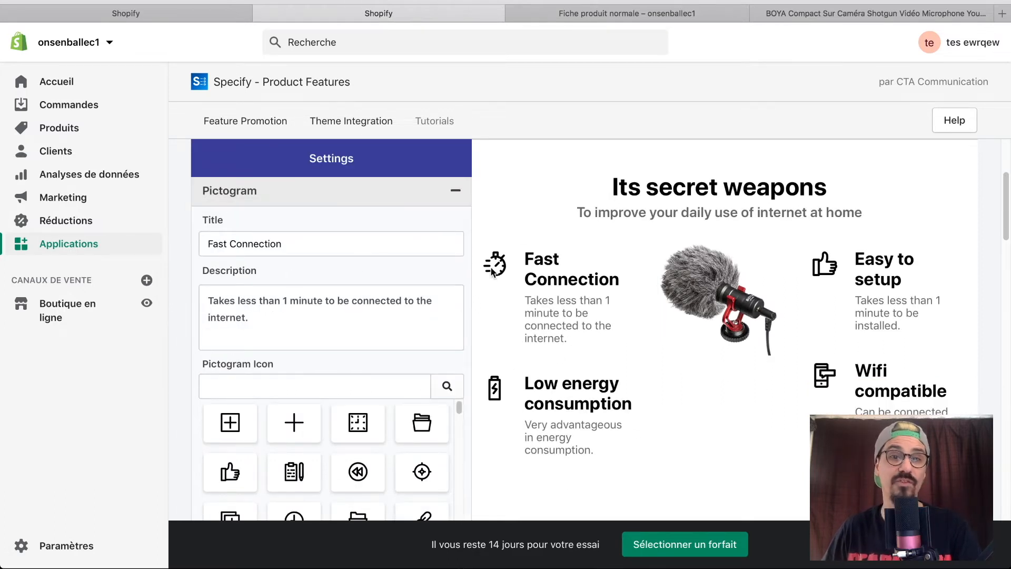
pyautogui.tripleClick(211, 241)
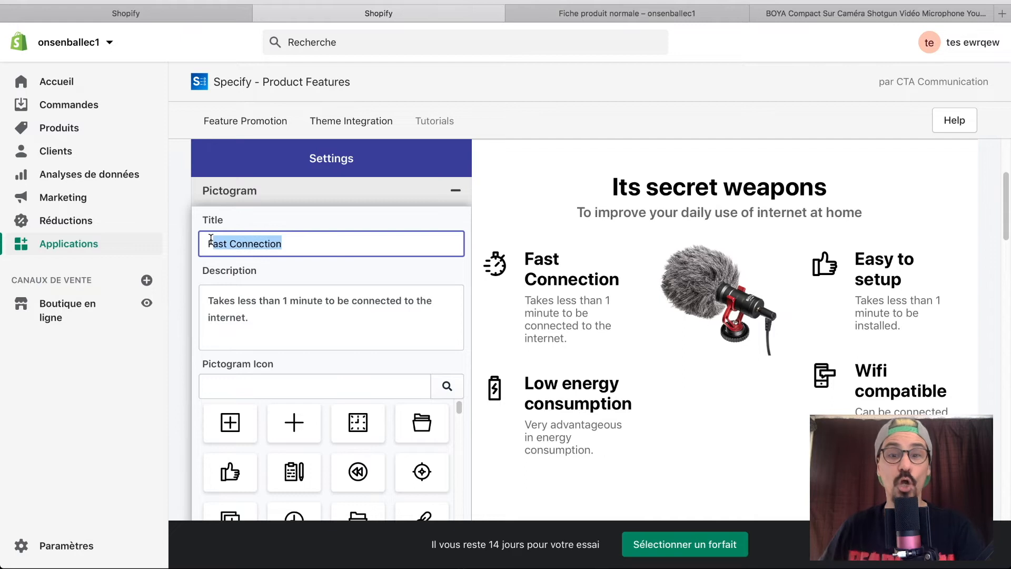
pyautogui.press('BackSpace')
pyautogui.write('Yo')
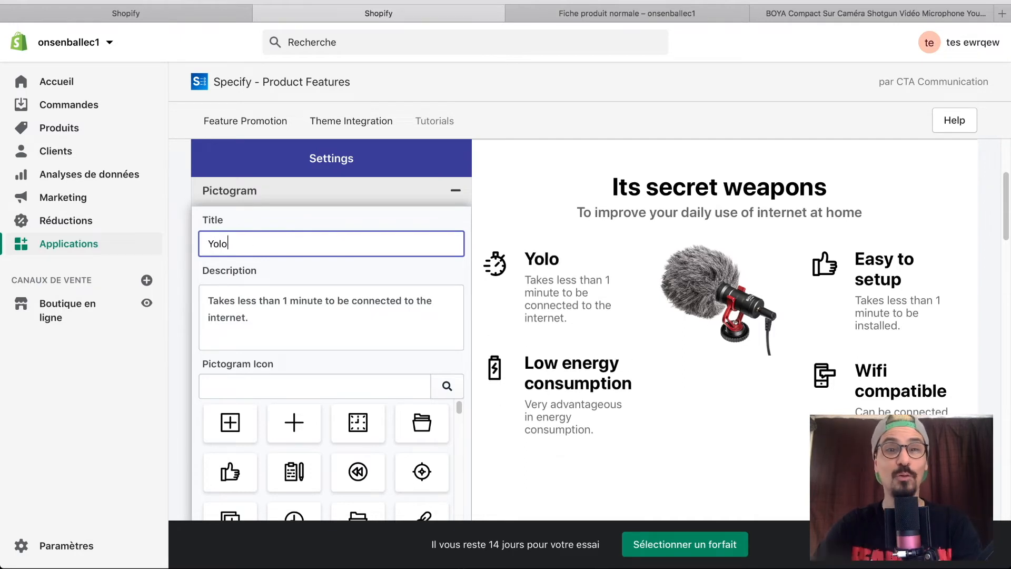
pyautogui.write('lo')
# - Replace the first pictogram's description with the word "Trololo" repeated ten times
pyautogui.click(258, 309)
pyautogui.hotkey('ctrl', 'a')
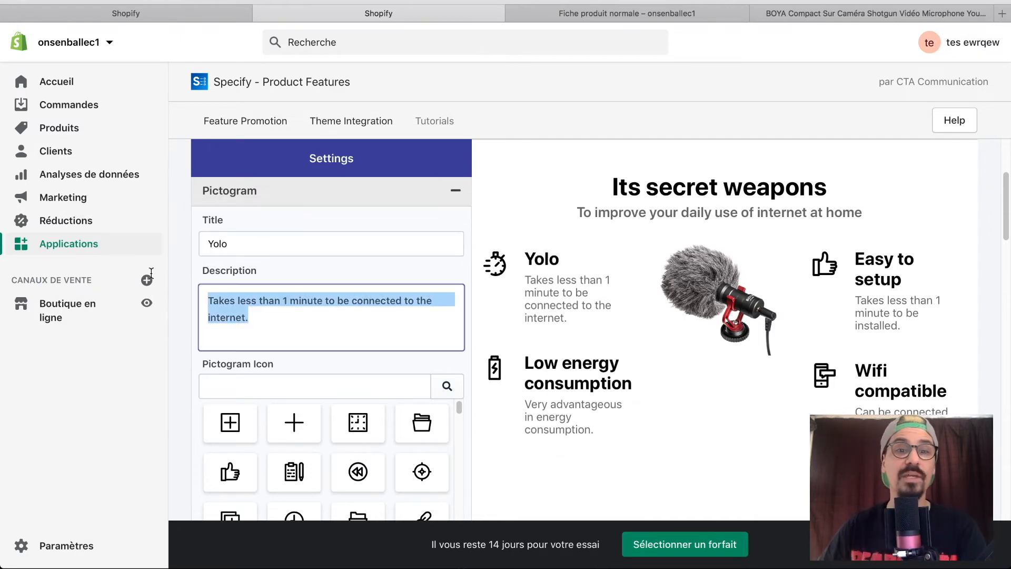
pyautogui.write('T')
pyautogui.hotkey('ctrl', 'c')
pyautogui.press('Left')
pyautogui.hotkey('ctrl', 'v')
pyautogui.hotkey('ctrl', 'v')
pyautogui.hotkey('ctrl', 'v')
pyautogui.hotkey('ctrl', 'v')
pyautogui.hotkey('ctrl', 'v')
pyautogui.hotkey('ctrl', 'v')
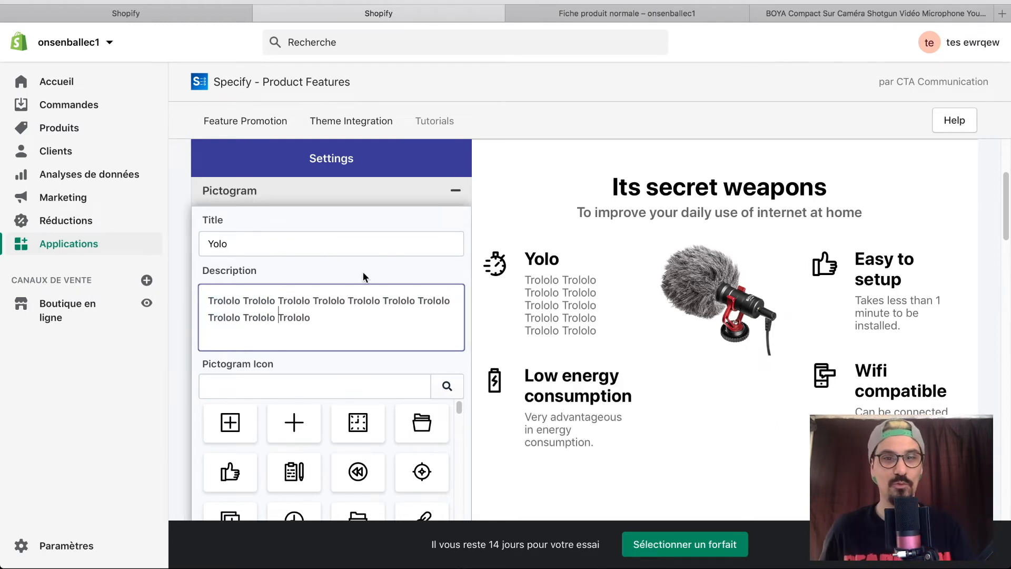
# - Choose the folder-with-padlock icon for the "Yolo" pictogram
pyautogui.scroll(-5, 362, 272)
pyautogui.scroll(3, 458, 322)
pyautogui.scroll(3, 466, 327)
pyautogui.scroll(-3, 366, 348)
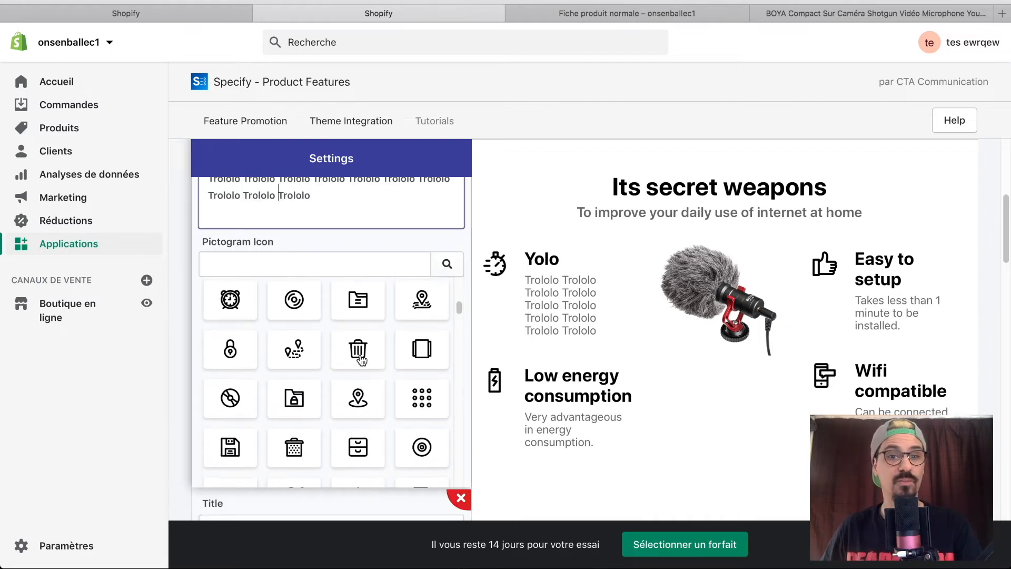
pyautogui.click(295, 397)
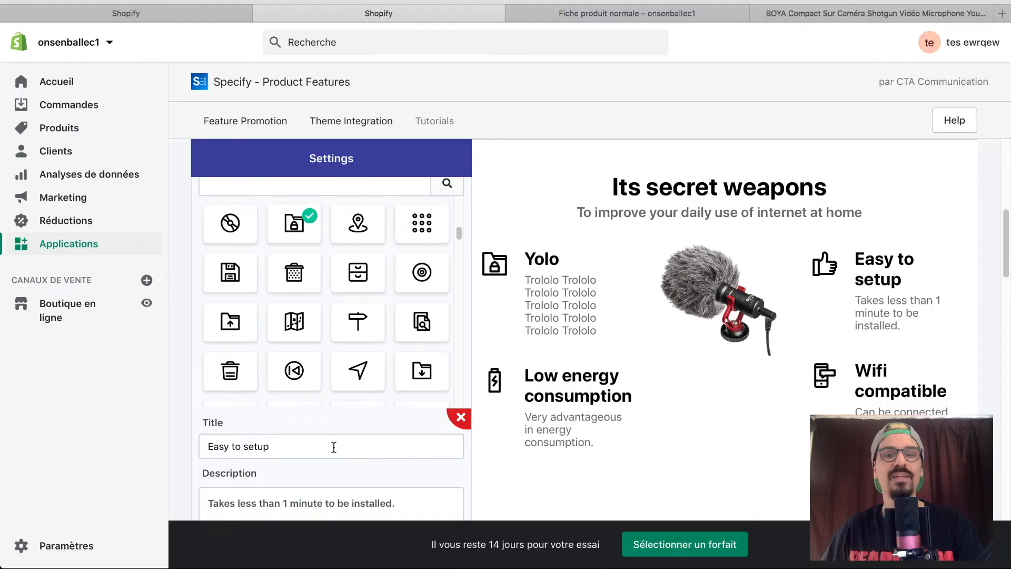
# - Change the "Easy to setup" pictogram's title to "Osef"
pyautogui.scroll(-2, 412, 437)
pyautogui.scroll(-1, 412, 437)
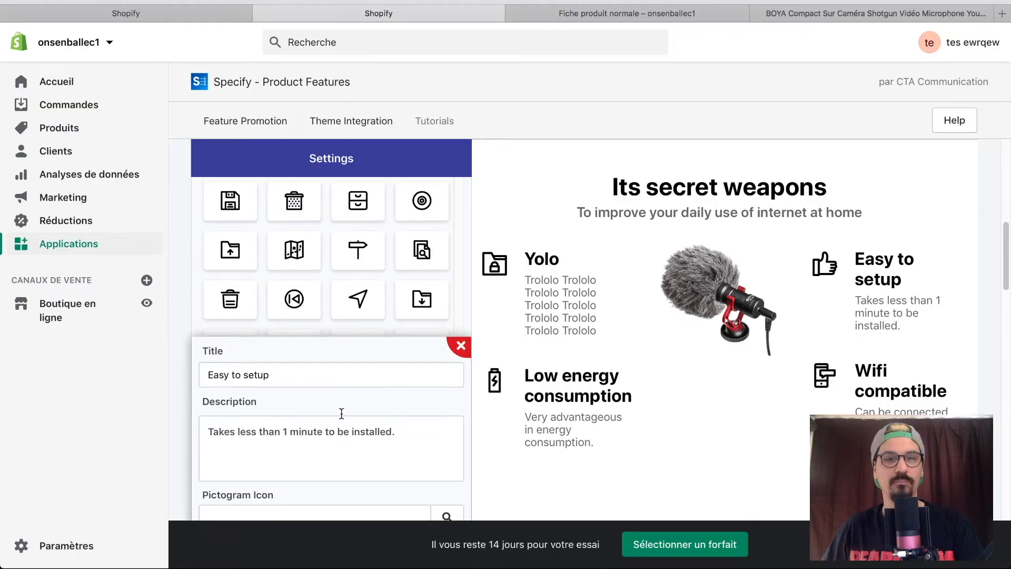
pyautogui.click(302, 370)
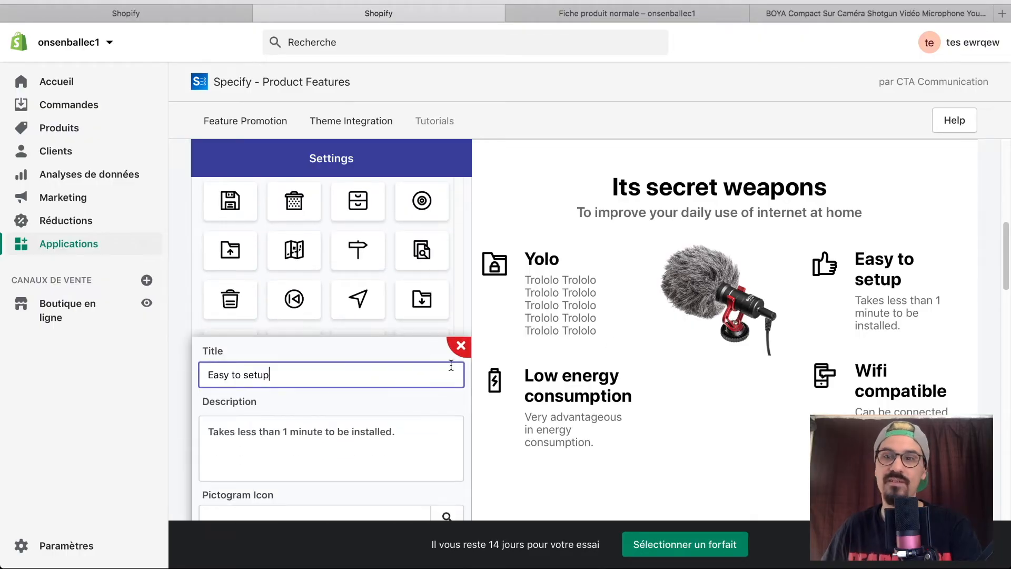
pyautogui.tripleClick(292, 372)
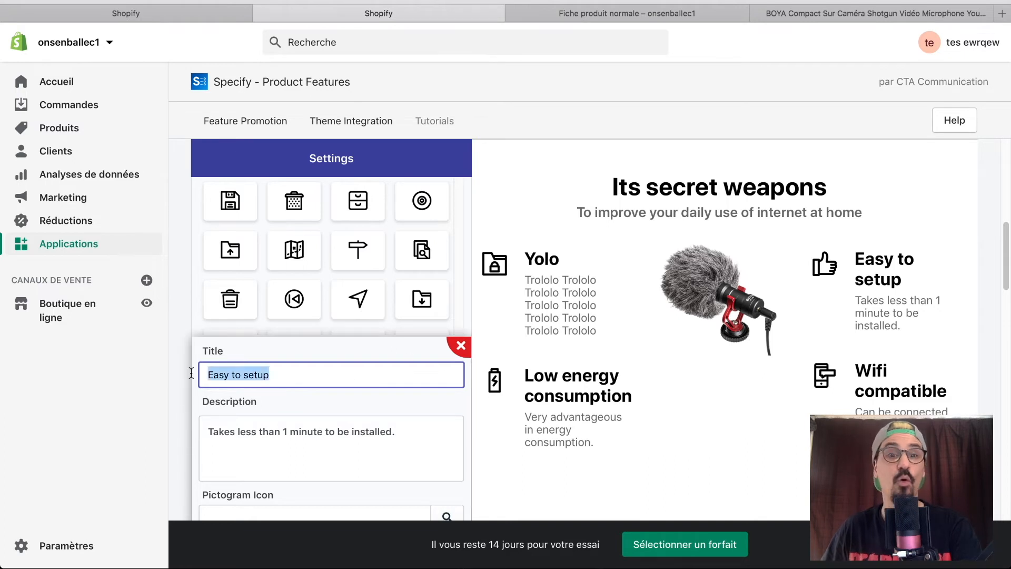
pyautogui.write('Osef')
# - Append "awejhflkajsdhfasfkjahs" to the second pictogram's description and choose the round crosshair icon for it
pyautogui.click(395, 435)
pyautogui.write('awejhflkajsdhfasfk')
pyautogui.scroll(-5, 470, 415)
pyautogui.scroll(-2, 380, 416)
pyautogui.write('jahs')
pyautogui.click(418, 402)
# - Browse the available pictogram icons, and examine the remaining pictograms in the preview and the settings below them
pyautogui.scroll(-4, 417, 401)
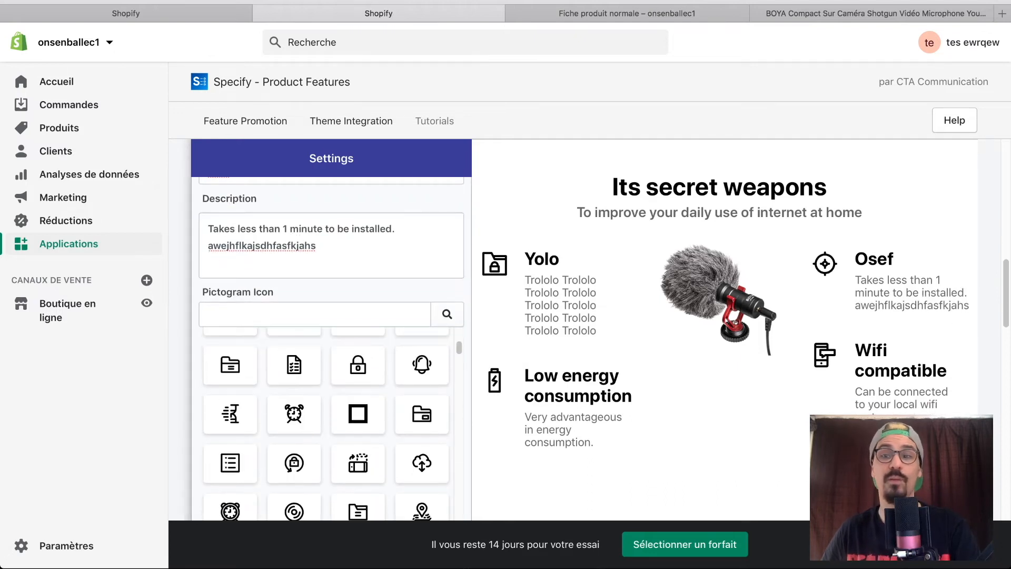
pyautogui.scroll(-10, 396, 423)
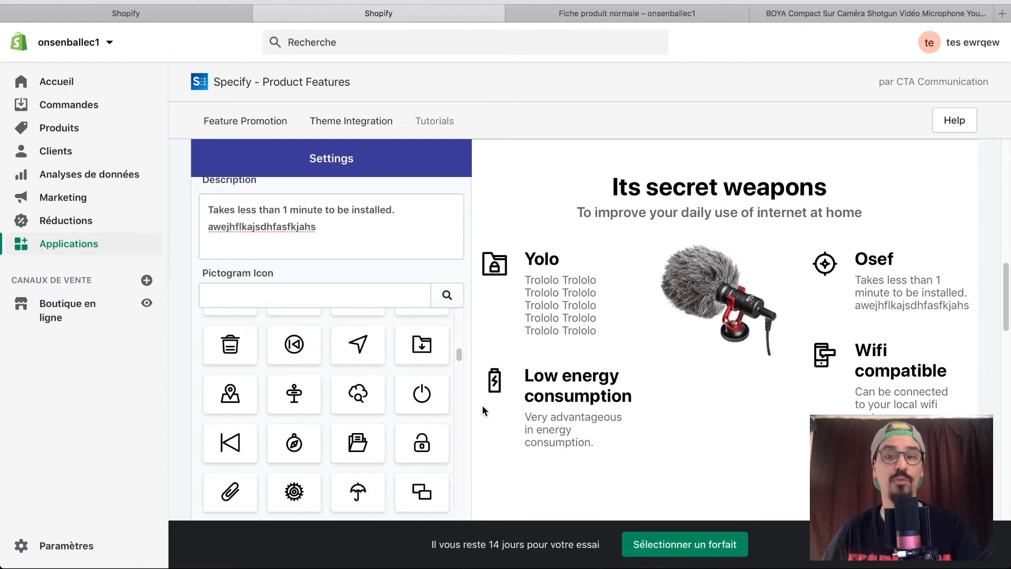
pyautogui.scroll(-5, 417, 337)
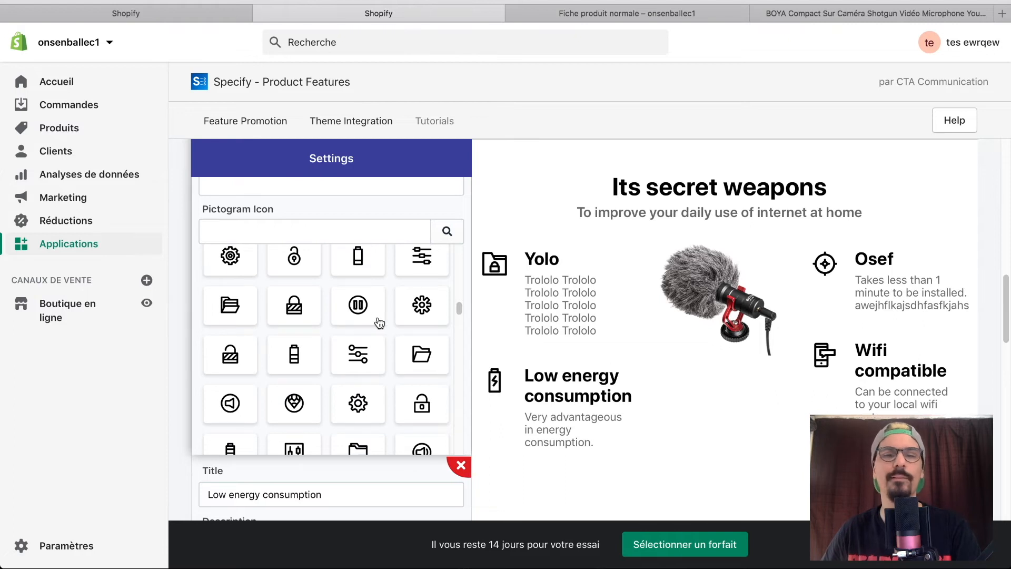
pyautogui.scroll(-10, 379, 322)
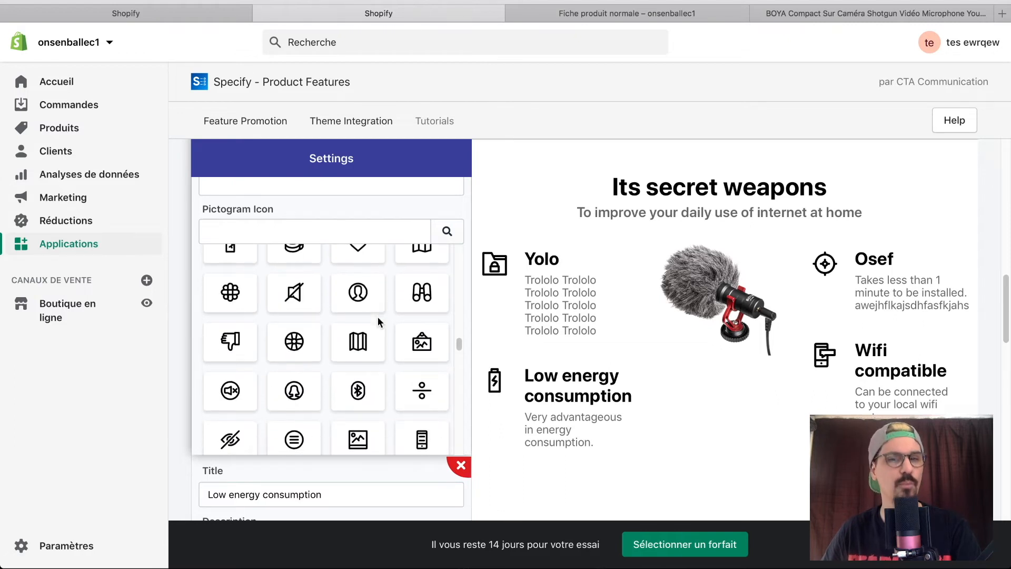
pyautogui.scroll(-5, 378, 317)
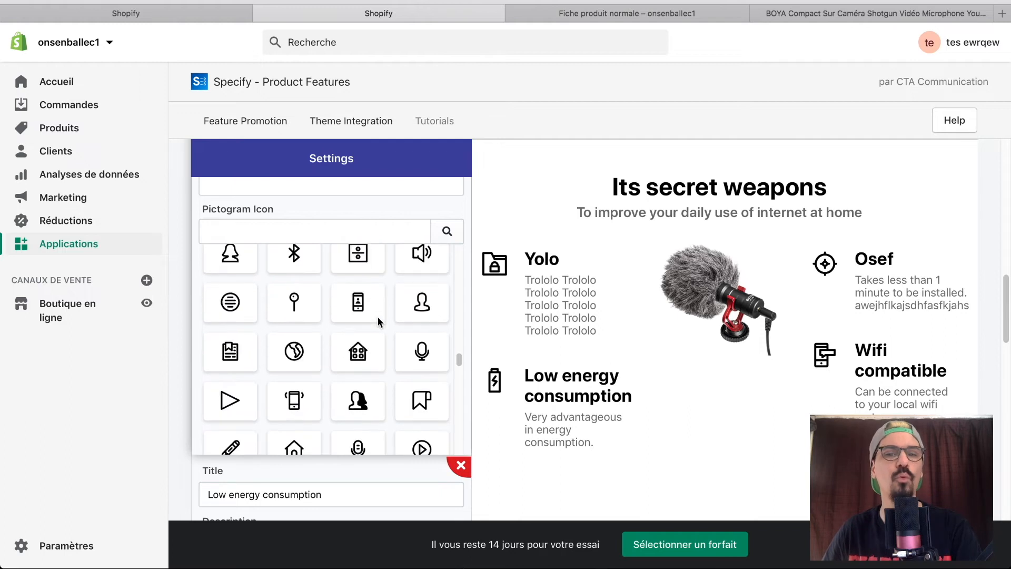
pyautogui.scroll(-10, 378, 317)
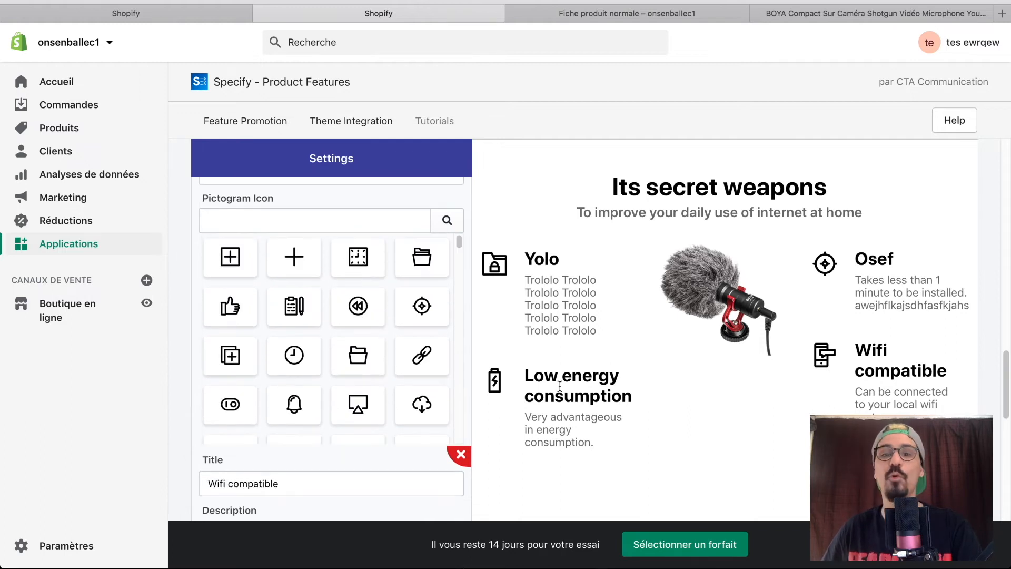
pyautogui.moveTo(554, 370); pyautogui.dragTo(578, 404)
pyautogui.scroll(-2, 443, 385)
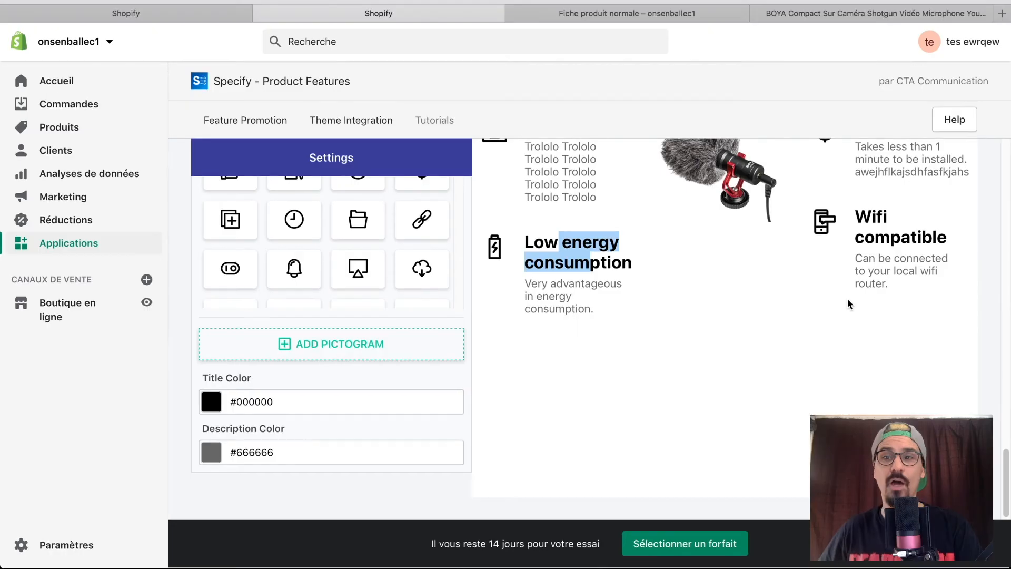
pyautogui.scroll(3, 548, 332)
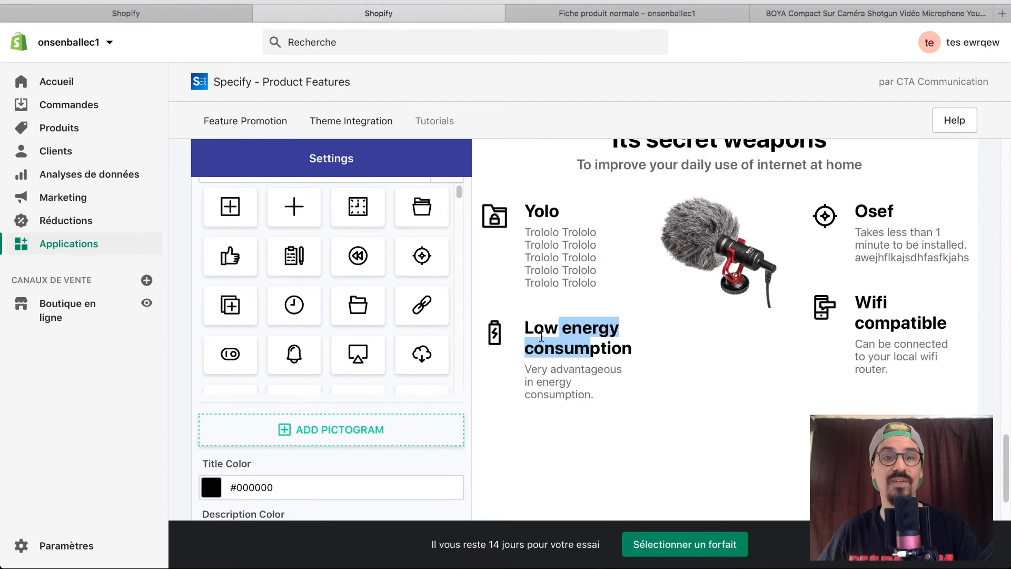
pyautogui.scroll(-1, 295, 479)
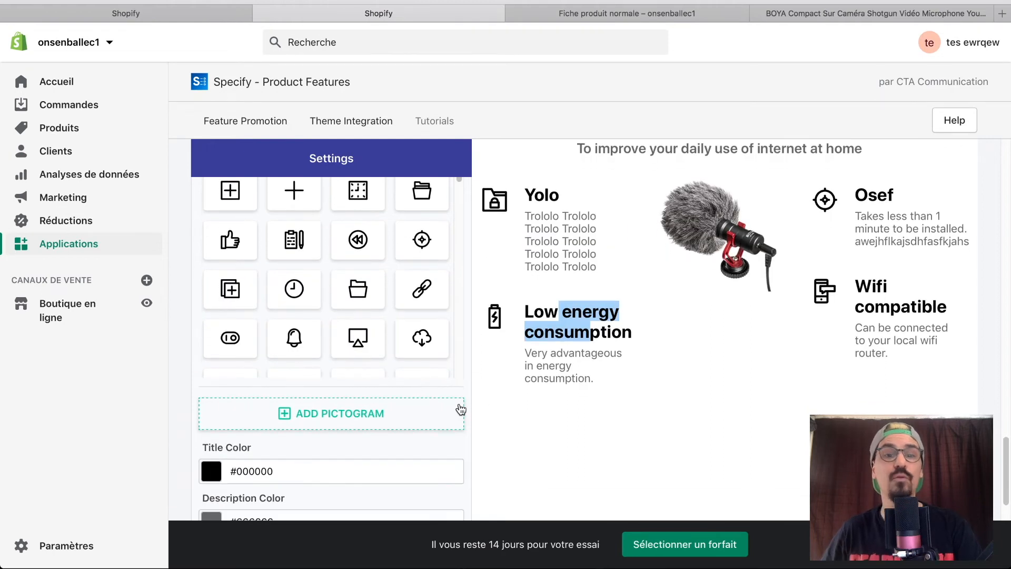
# - Set the pictogram title color to red #d61515
pyautogui.click(322, 468)
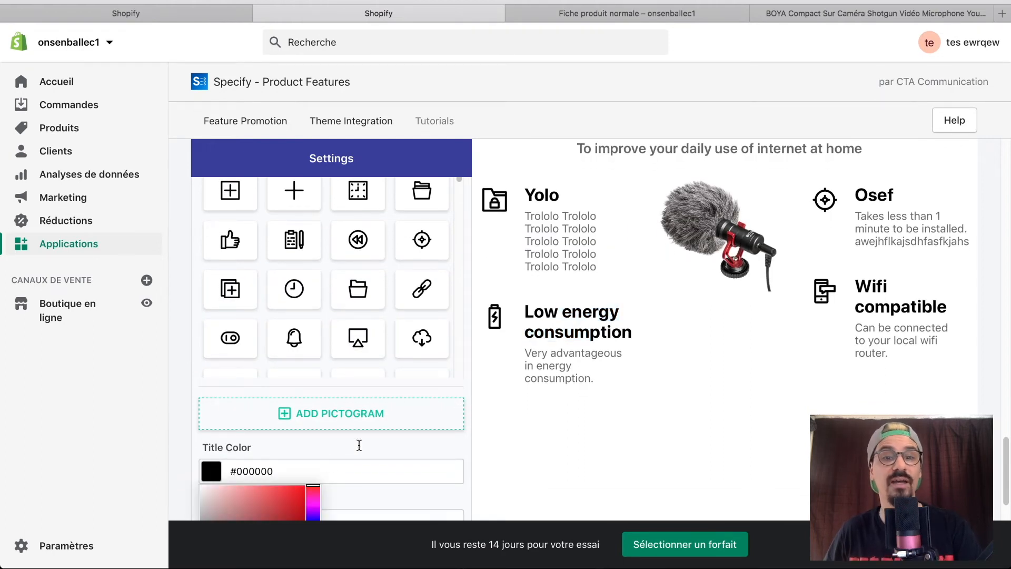
pyautogui.scroll(-3, 372, 431)
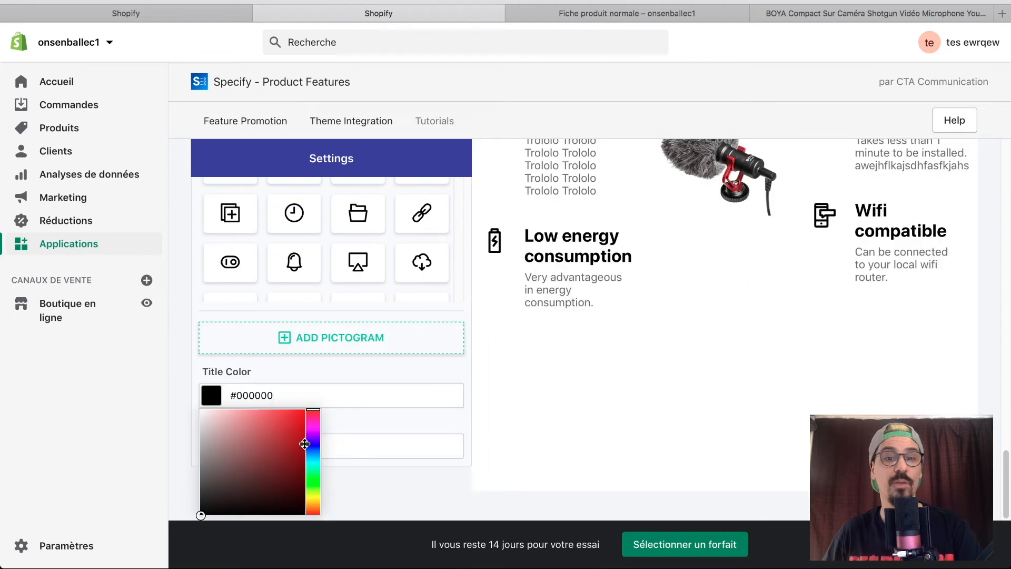
pyautogui.click(295, 425)
pyautogui.click(576, 386)
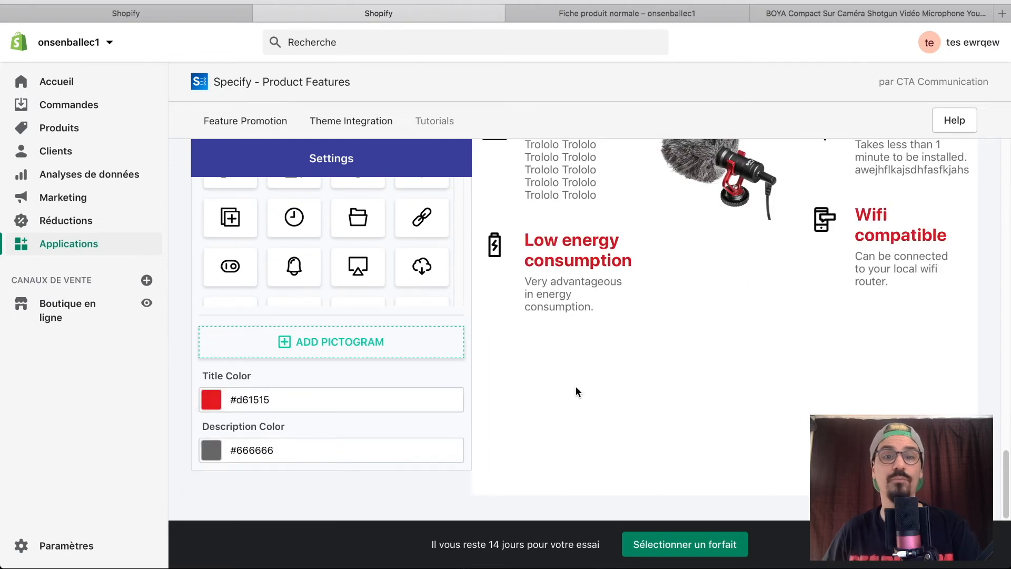
# - Change the heading's title to "Tu peux changer le tirre" and enter "dskfjasdhf;j slflkjas" in its description
pyautogui.scroll(5, 593, 208)
pyautogui.moveTo(612, 187); pyautogui.dragTo(797, 193)
pyautogui.click(681, 239)
pyautogui.scroll(15, 425, 250)
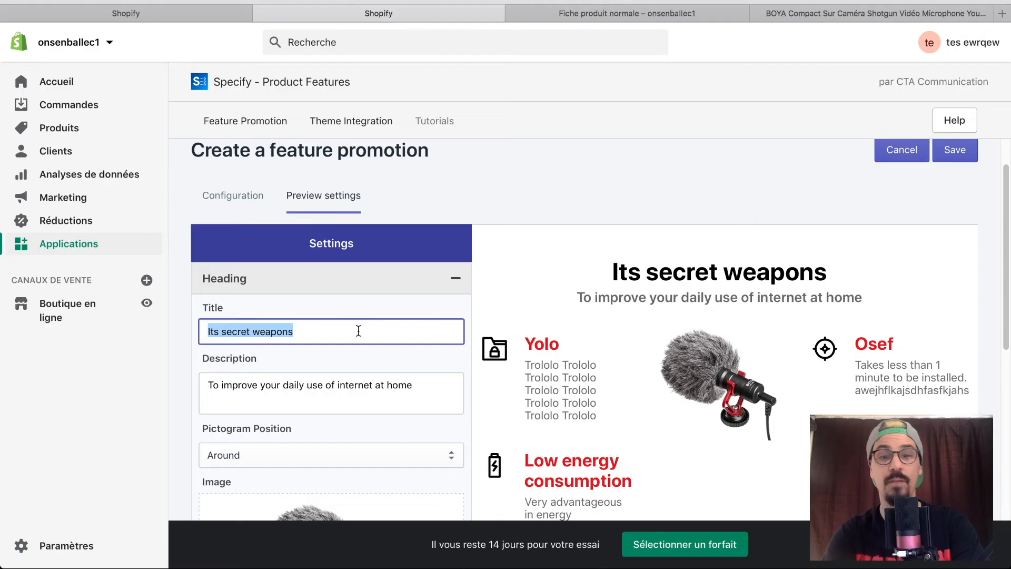
pyautogui.write('Tu peux chan')
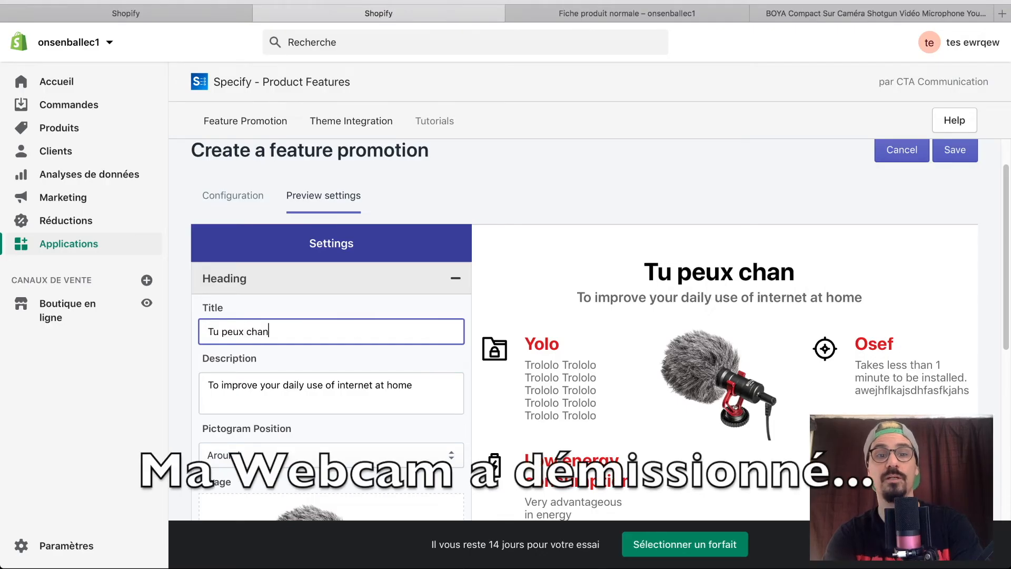
pyautogui.write('ger le tirre')
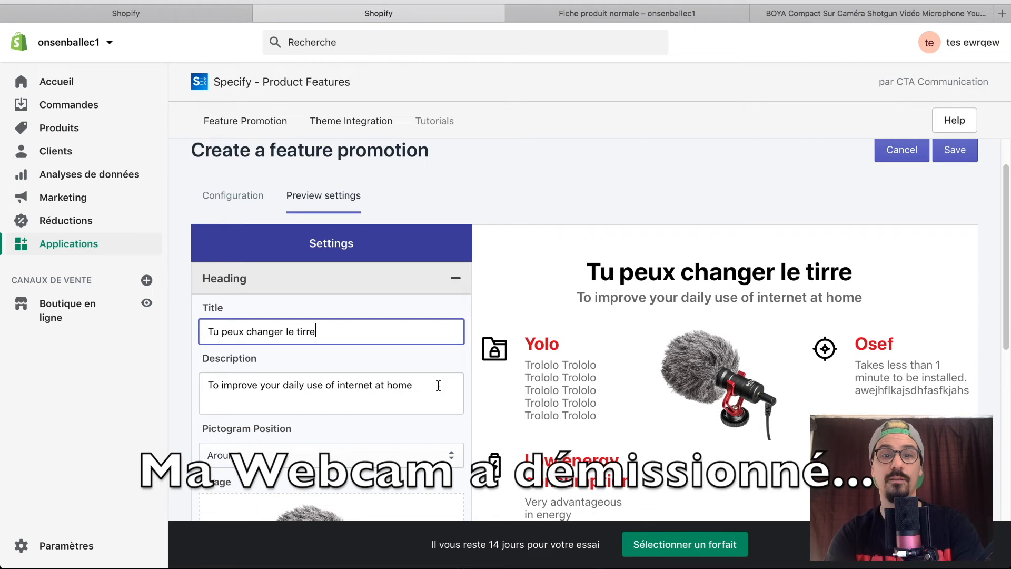
pyautogui.click(438, 386)
pyautogui.write('dskfjasdhf;j slflkjas')
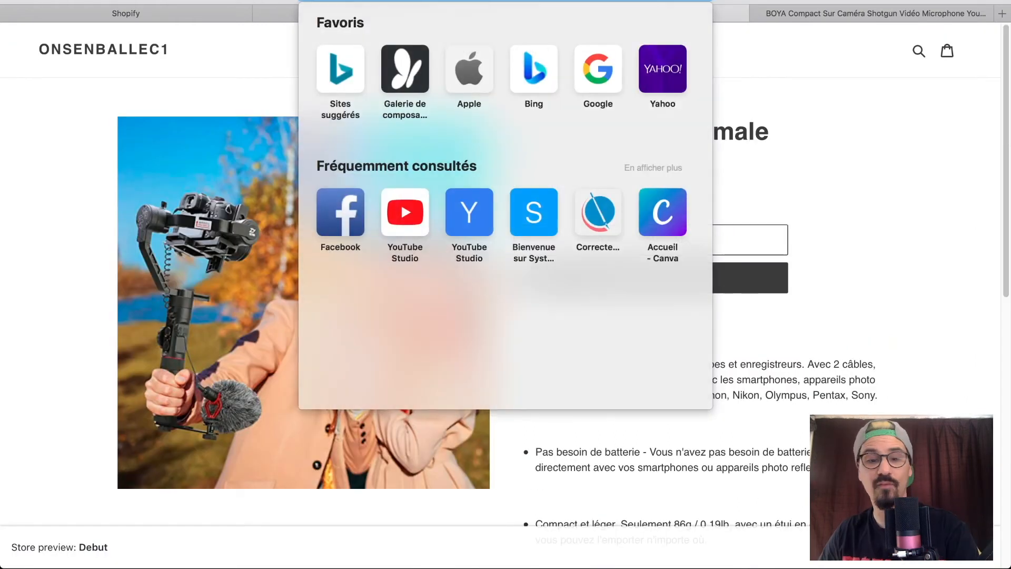
# - Load the store's "Fiche produit normale" product page in place of the BOYA microphone page
pyautogui.click(784, 115)
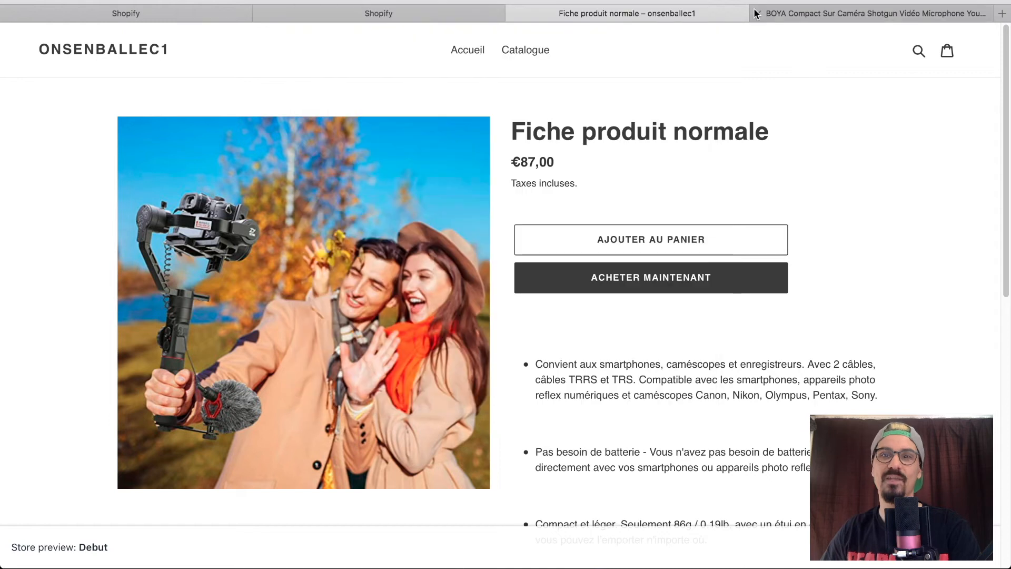
pyautogui.click(812, 14)
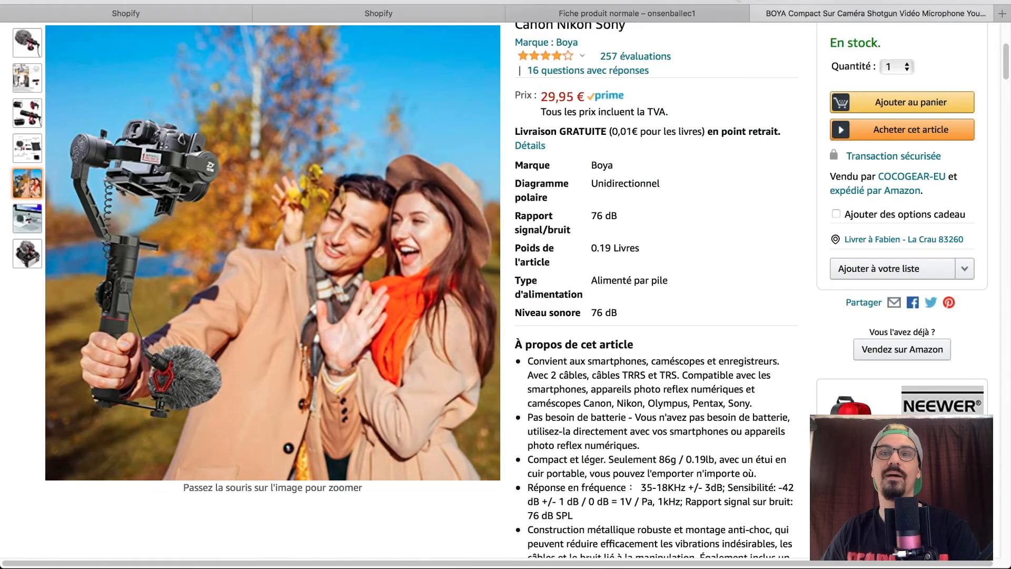
pyautogui.click(667, 2)
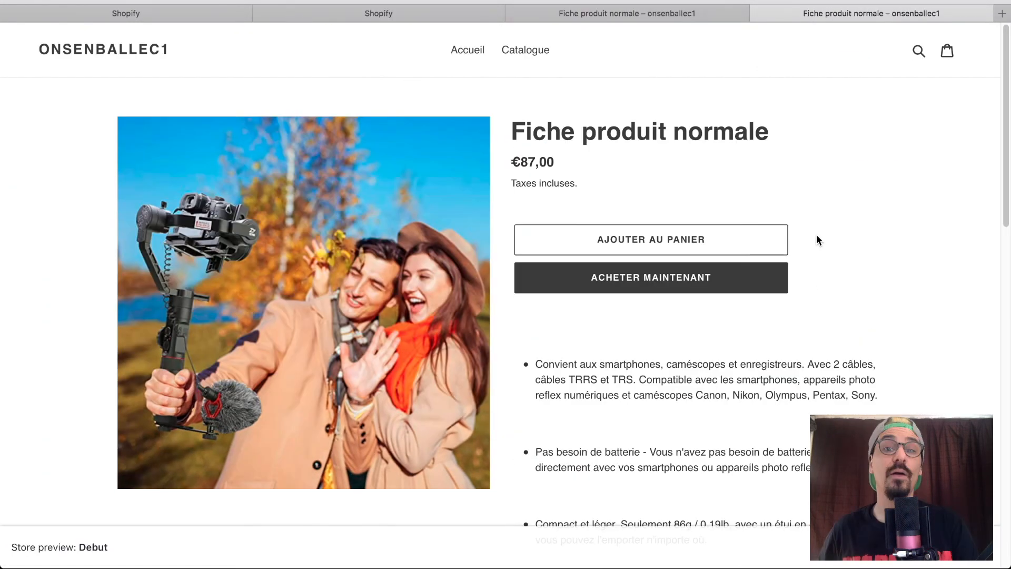
# - Examine the product page from its description down to the features block, including the text directly above the block's heading
pyautogui.scroll(-1, 814, 229)
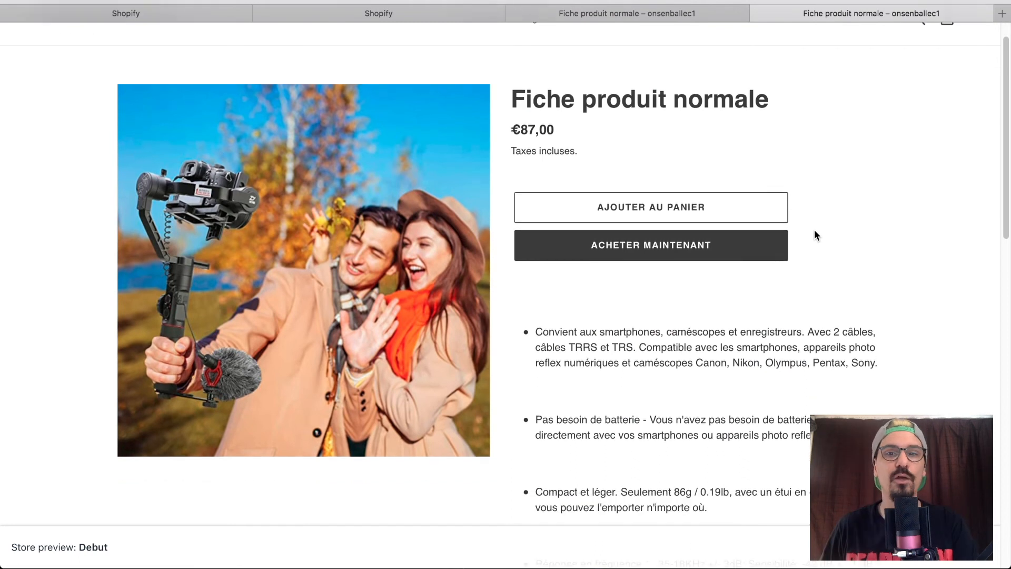
pyautogui.scroll(-1, 814, 235)
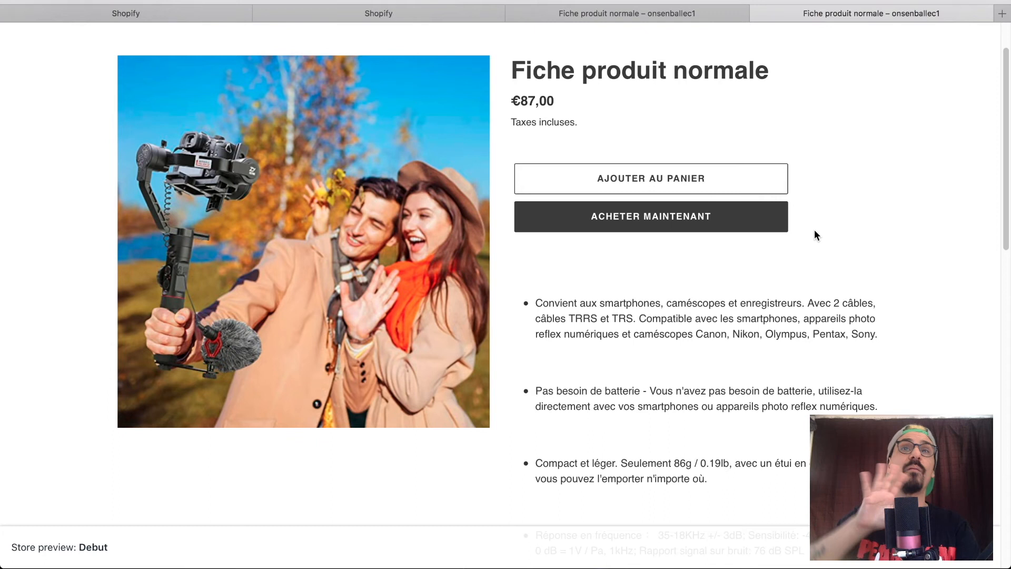
pyautogui.scroll(-1, 785, 210)
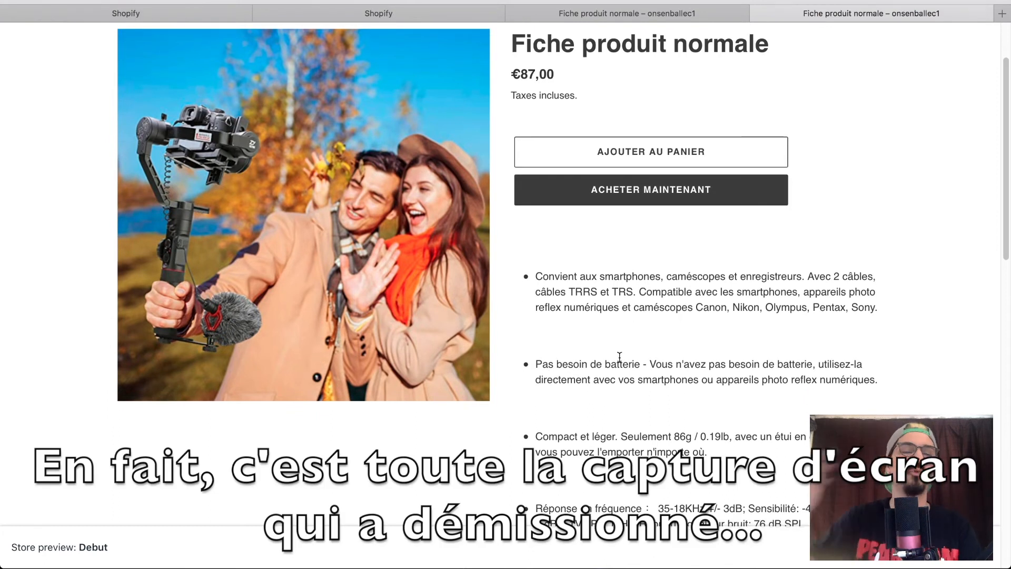
pyautogui.scroll(-1, 619, 357)
pyautogui.scroll(-10, 619, 356)
pyautogui.scroll(2, 153, 275)
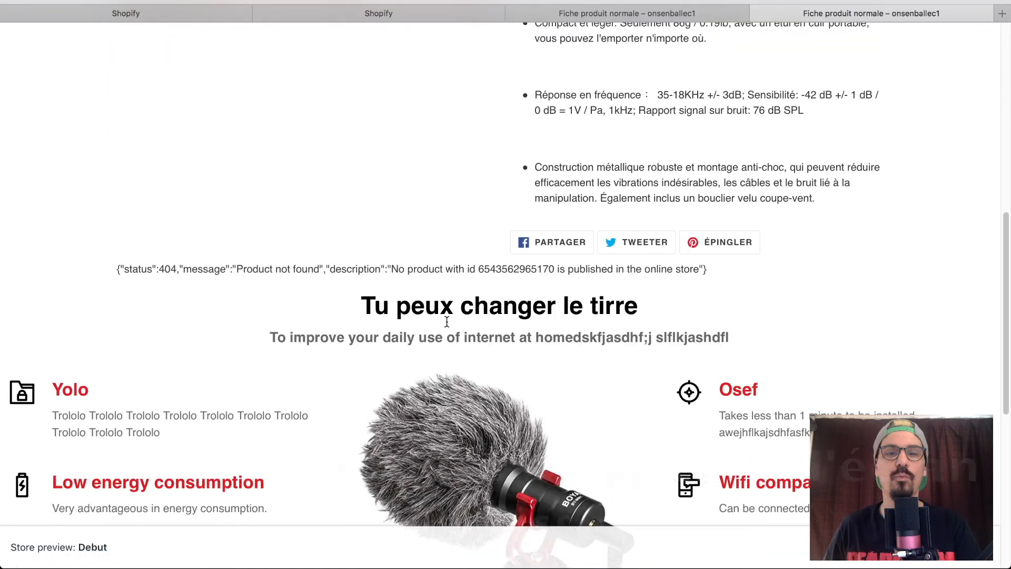
pyautogui.moveTo(153, 275); pyautogui.dragTo(629, 281)
pyautogui.click(378, 293)
pyautogui.scroll(-1, 372, 293)
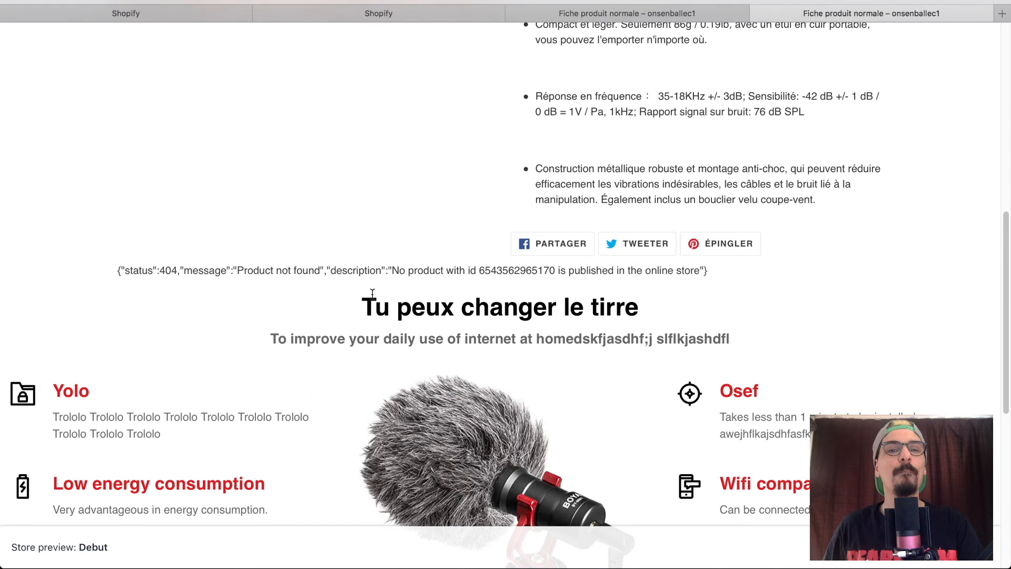
pyautogui.scroll(-4, 373, 292)
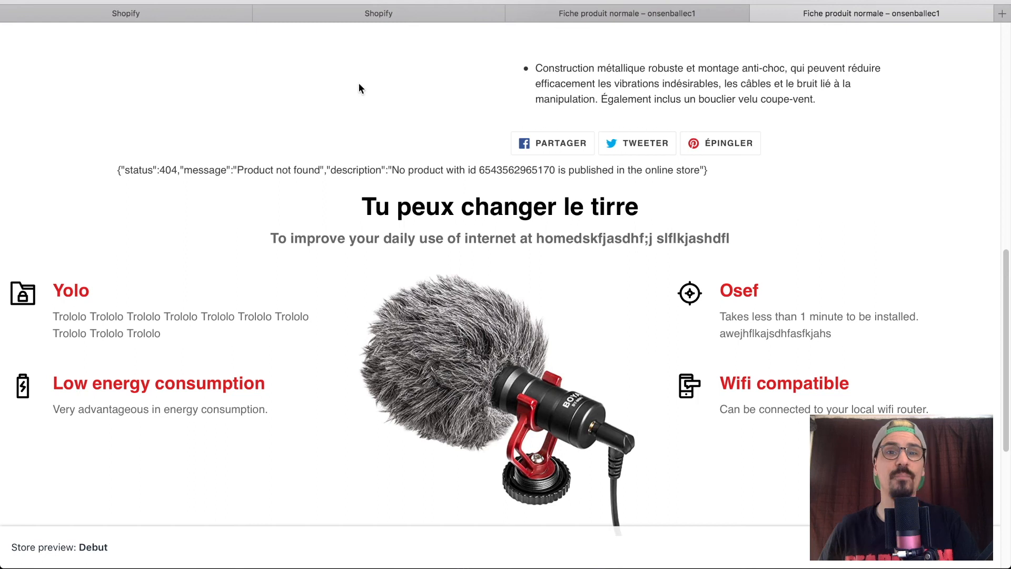
# - Return to the feature promotion in the Shopify admin and open its preview settings at the pictogram position and image
pyautogui.click(375, 14)
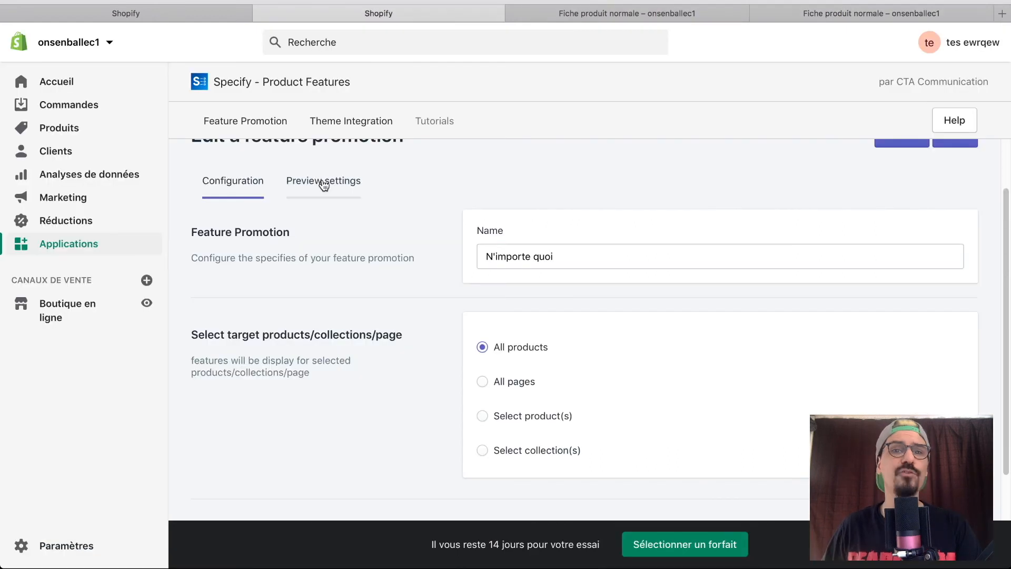
pyautogui.click(323, 184)
pyautogui.scroll(-3, 441, 267)
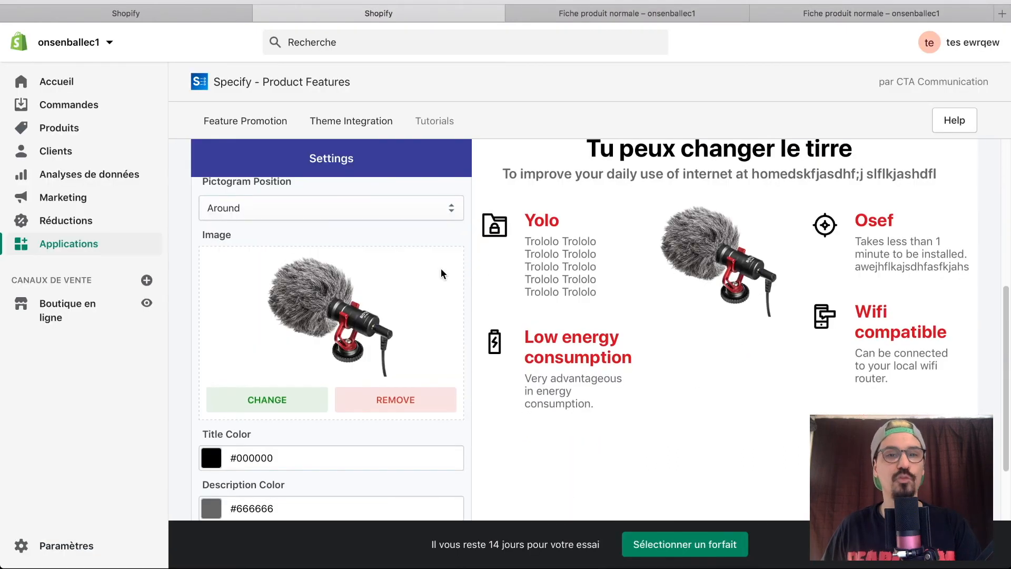
# - Try the Left and Right pictogram positions, and set the position back to Around
pyautogui.click(336, 264)
pyautogui.click(334, 277)
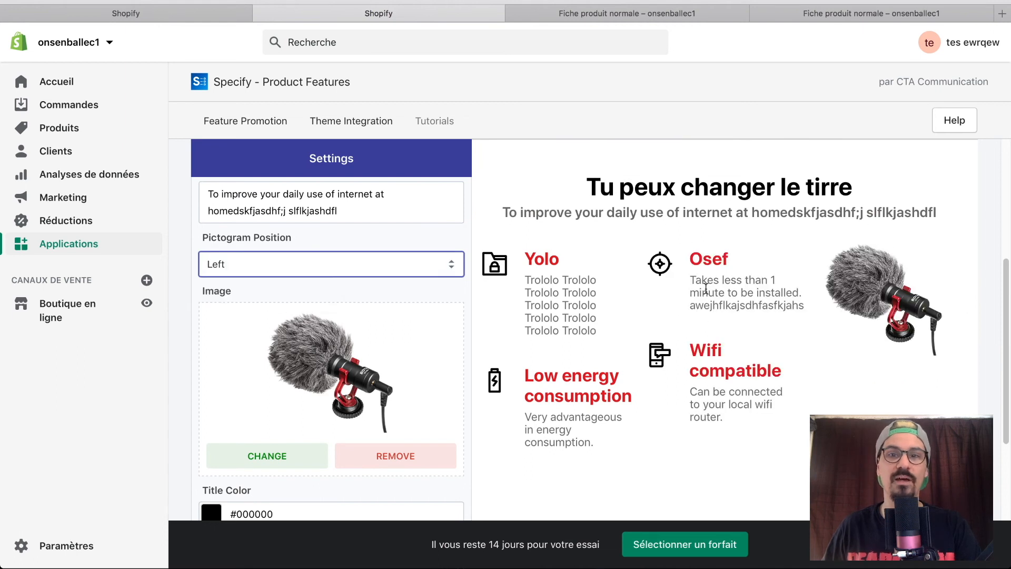
pyautogui.click(430, 270)
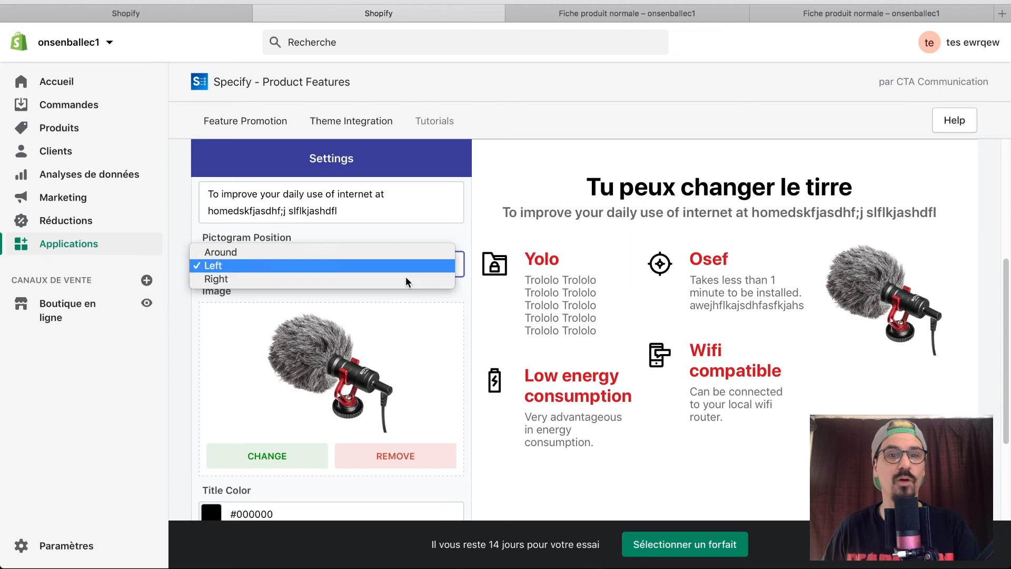
pyautogui.click(397, 279)
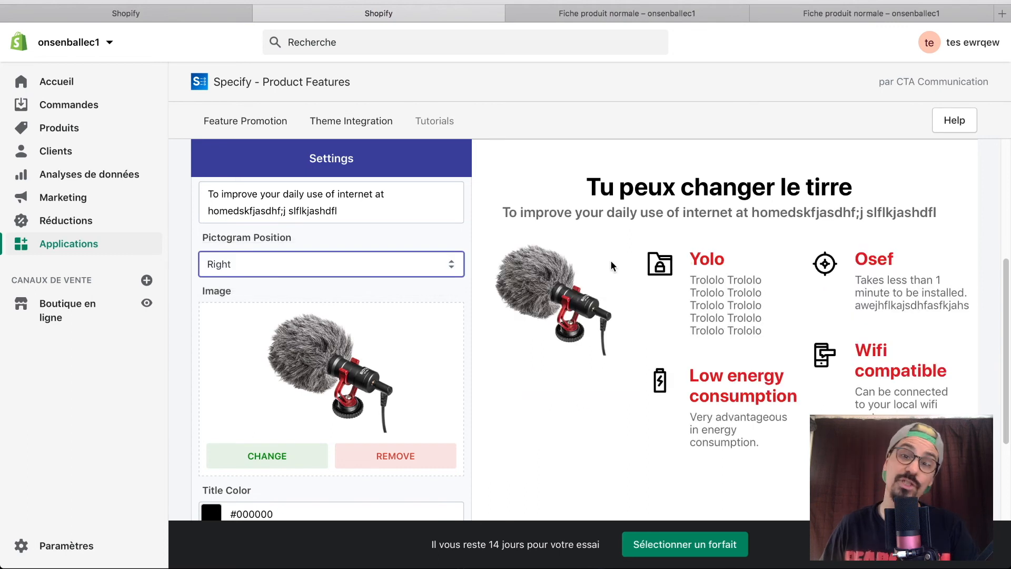
pyautogui.click(314, 259)
pyautogui.click(302, 238)
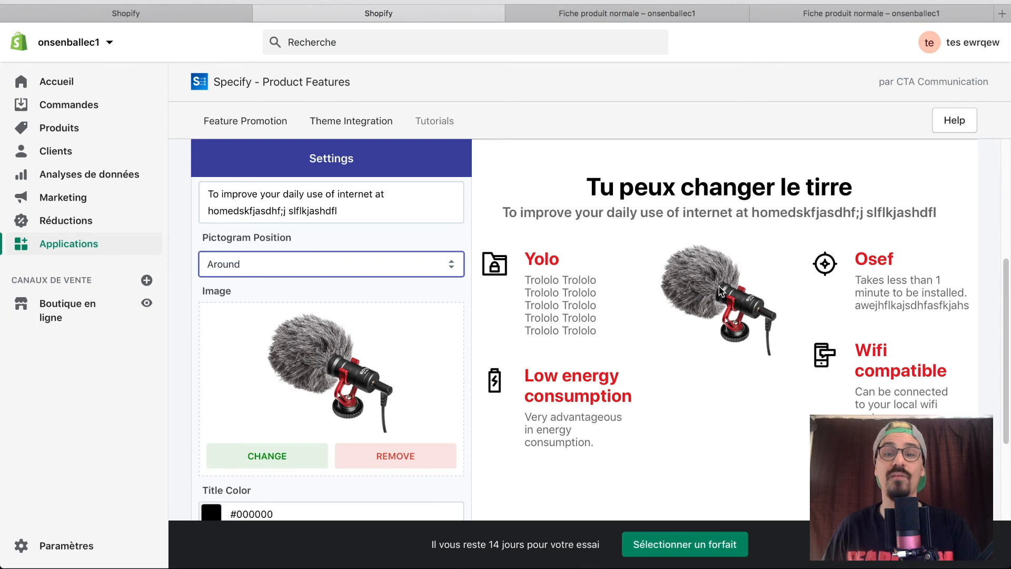